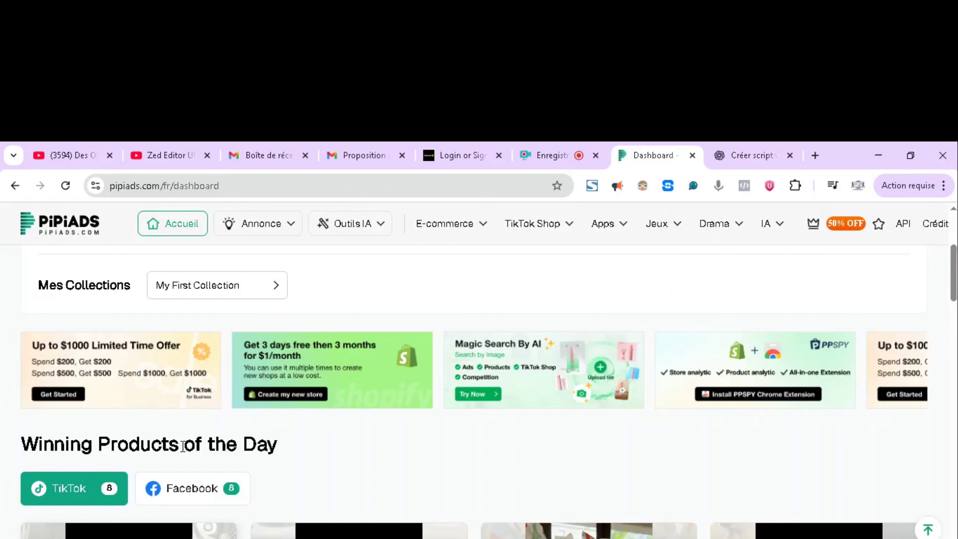
# Step: Look through the TikTok ads in the Winning Products of the Day section and examine their impressions, running days and likes
pyautogui.click(210, 489)
pyautogui.click(79, 489)
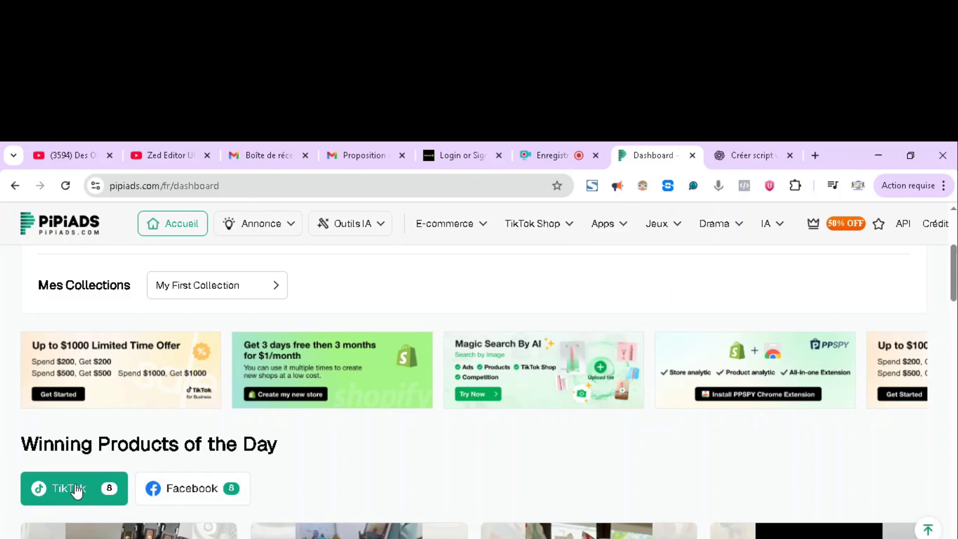
pyautogui.scroll(-5, 153, 526)
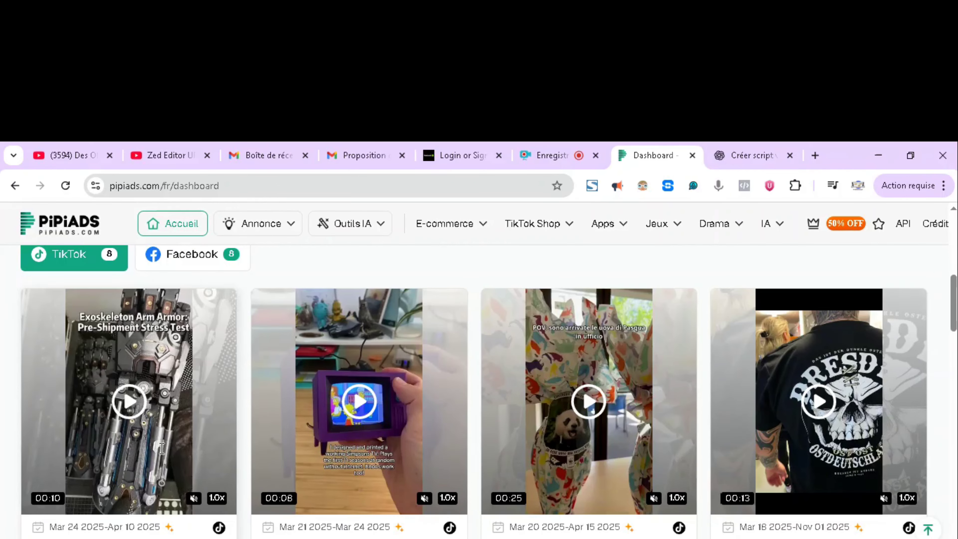
pyautogui.click(194, 256)
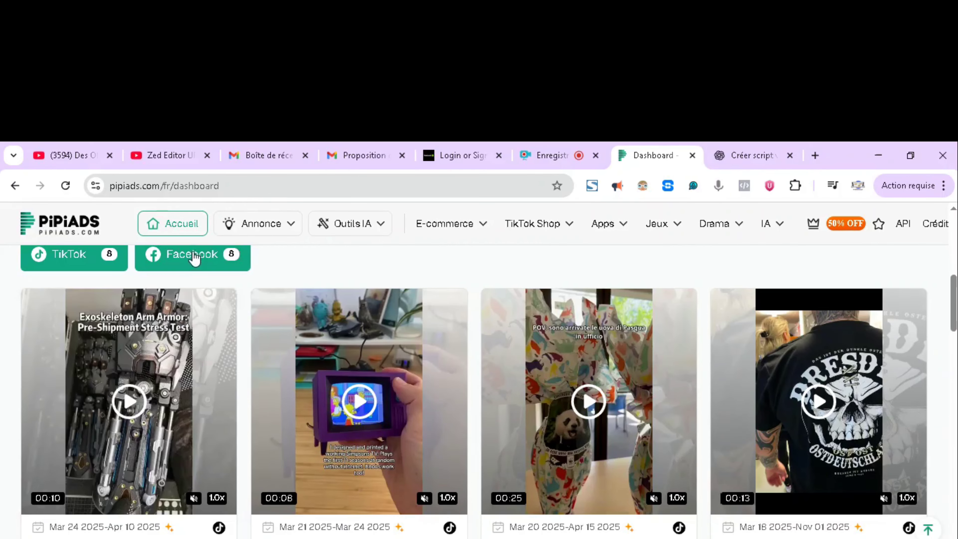
pyautogui.moveTo(191, 236)
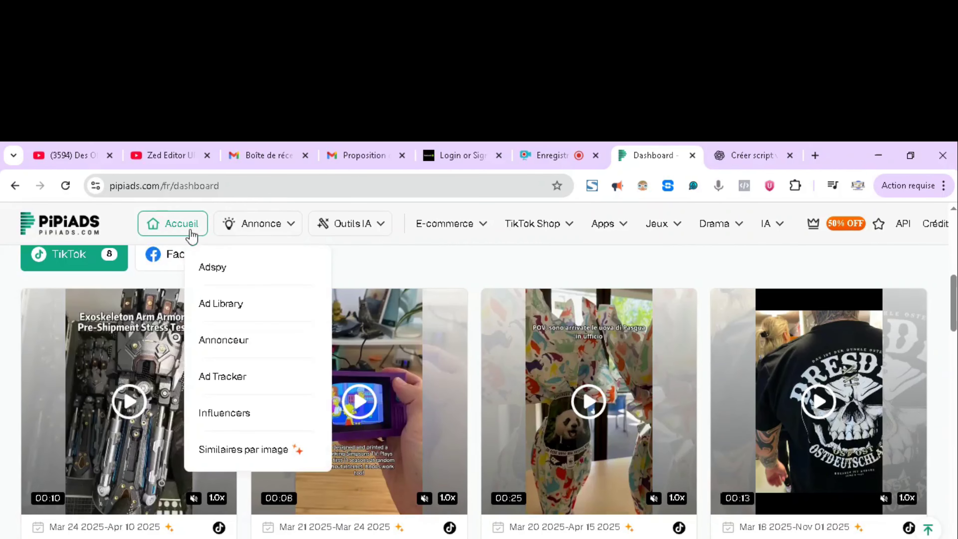
pyautogui.scroll(-3, 41, 435)
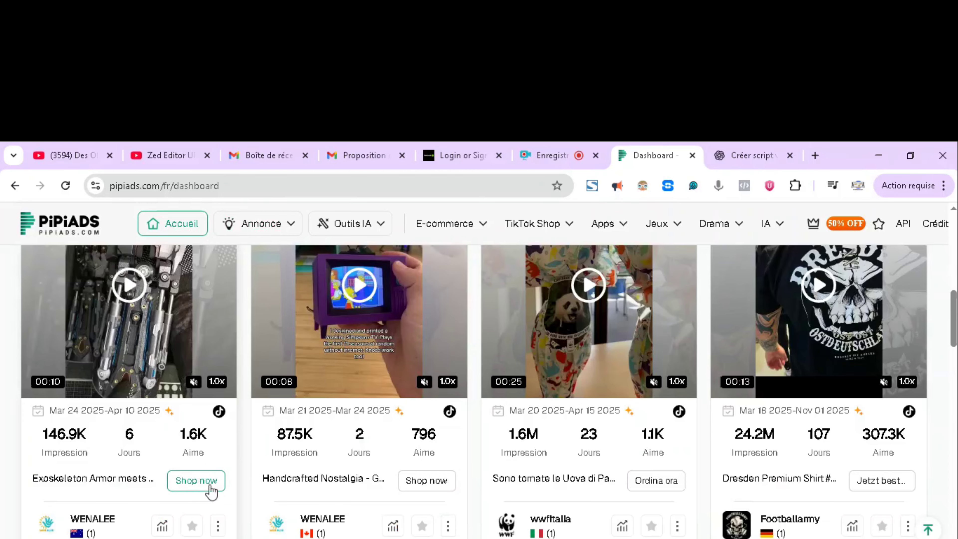
pyautogui.scroll(-6, 136, 499)
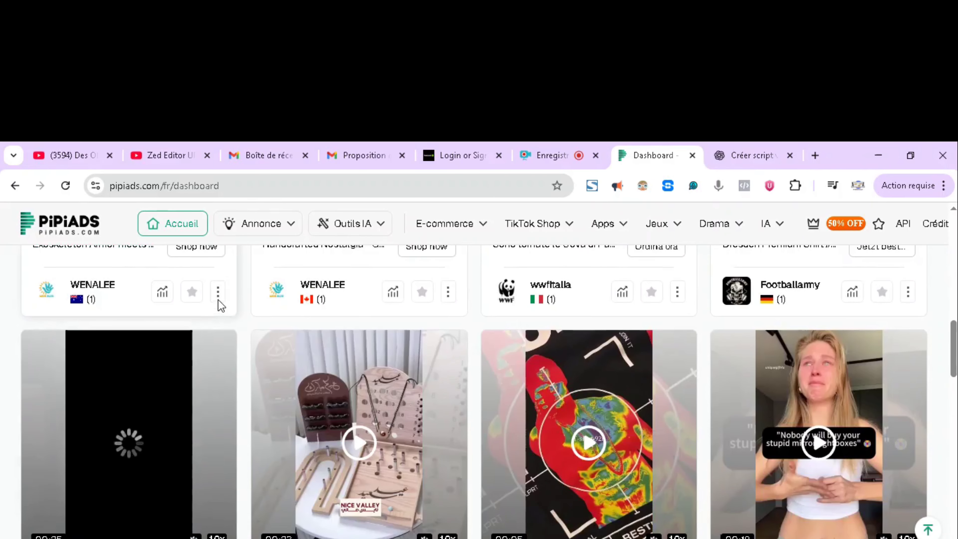
pyautogui.scroll(3, 203, 311)
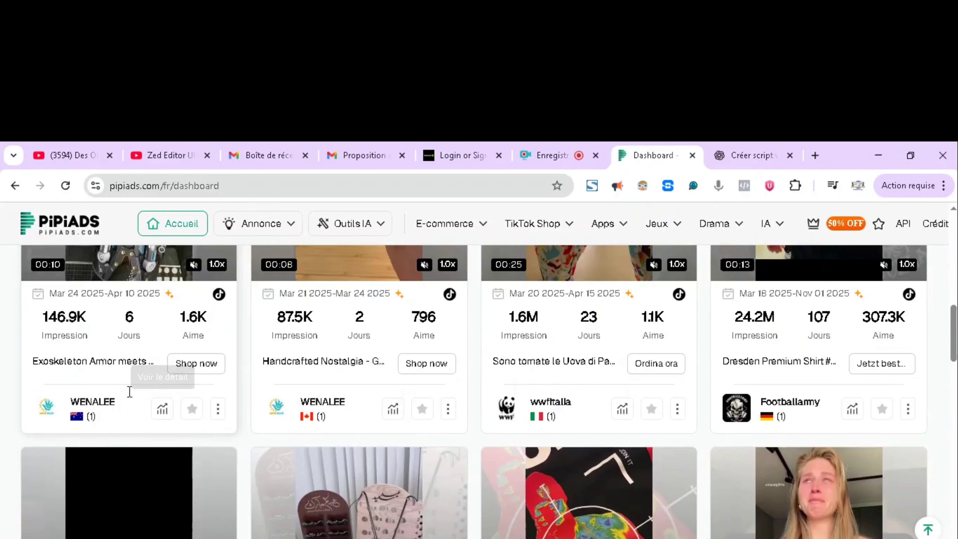
# Step: Add the exoskeleton armor ad to the favorites and remove it again
pyautogui.click(191, 409)
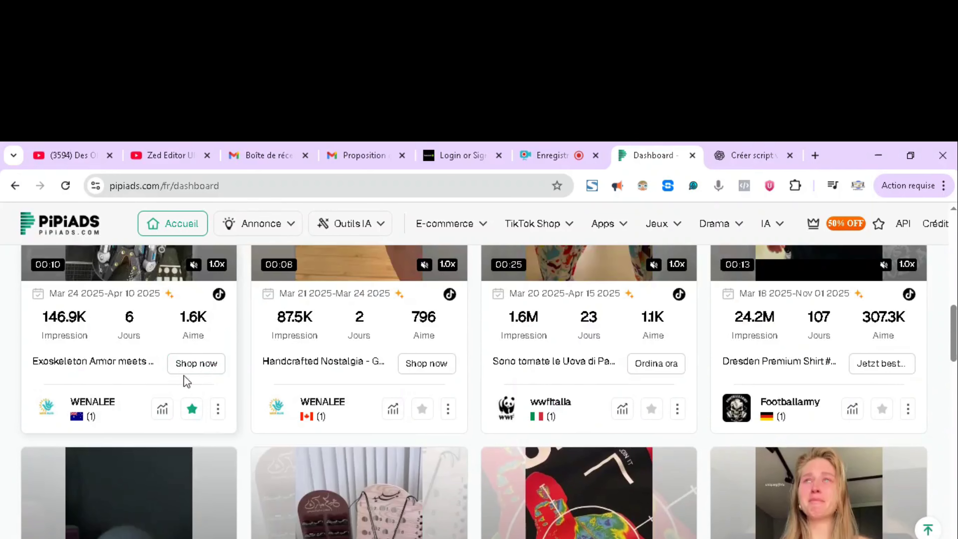
pyautogui.click(191, 409)
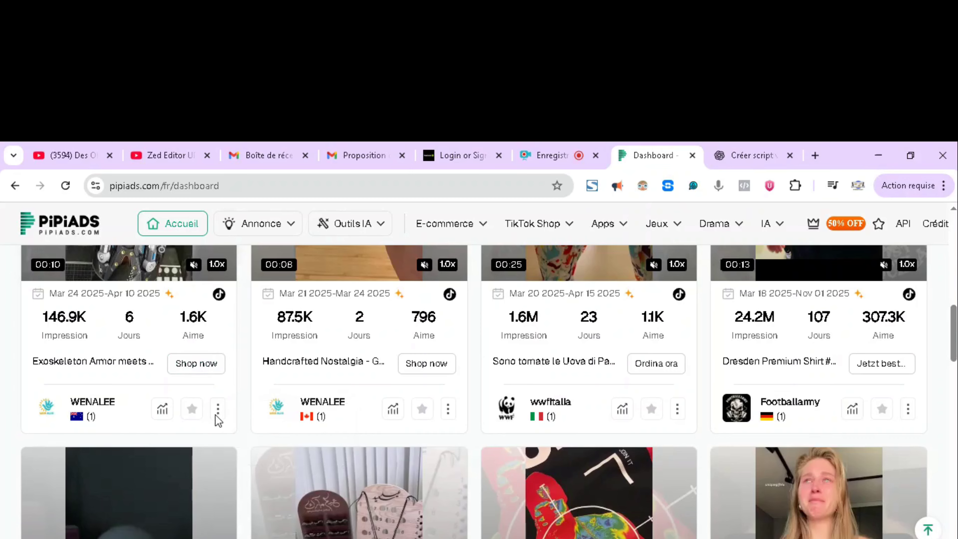
# Step: Open the video transcription tool for the exoskeleton armor ad
pyautogui.moveTo(218, 412)
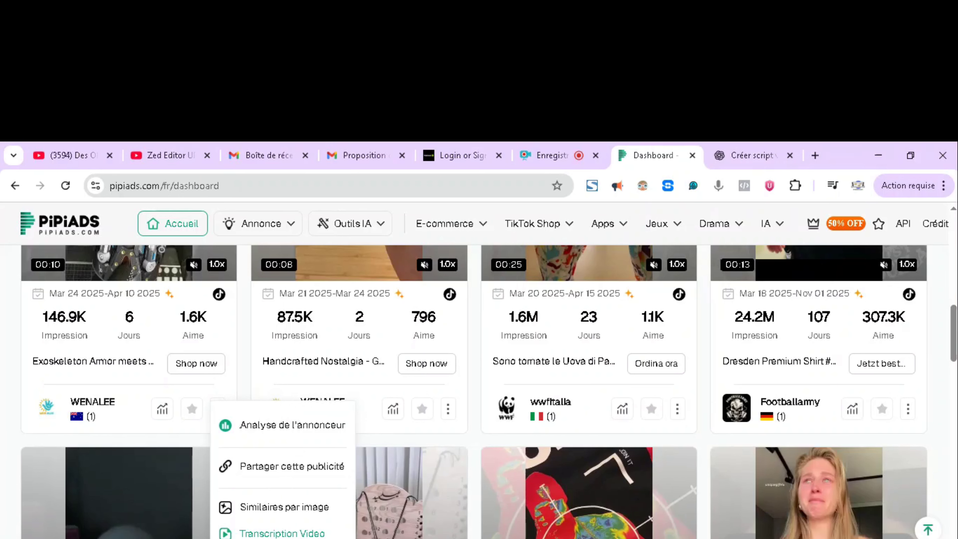
pyautogui.click(282, 533)
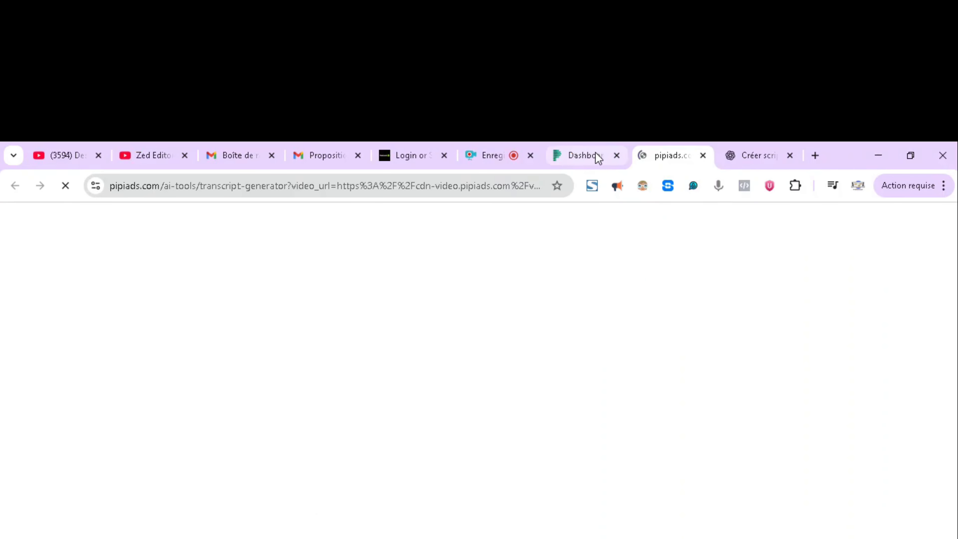
pyautogui.moveTo(598, 159)
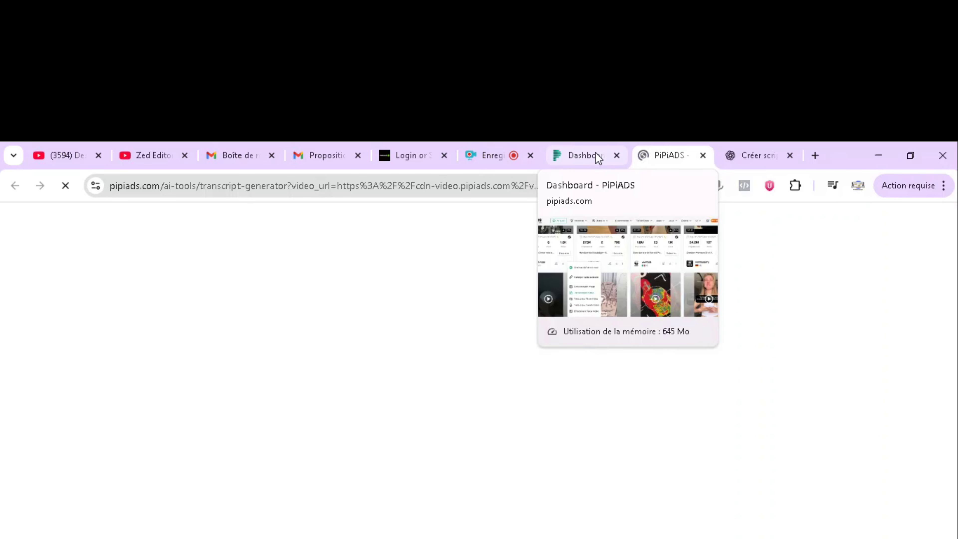
pyautogui.click(589, 159)
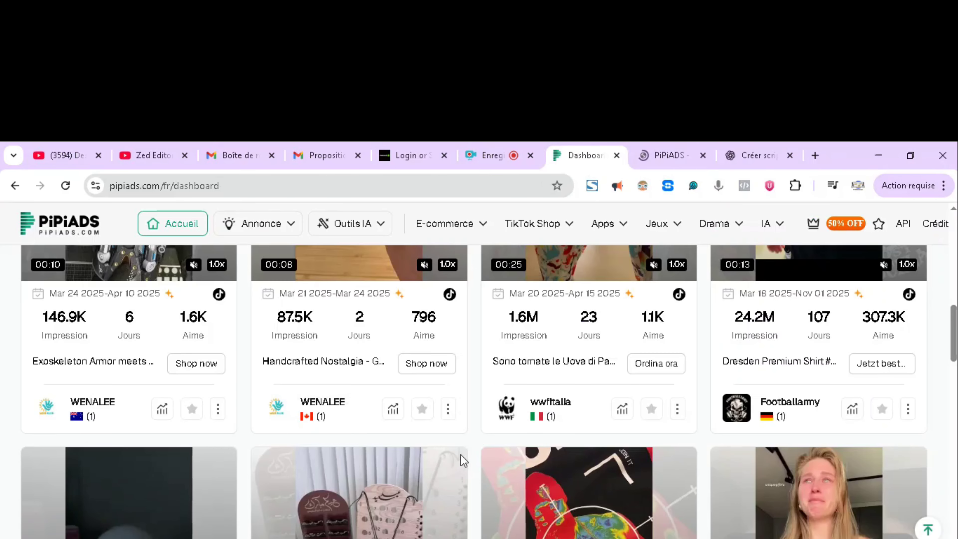
pyautogui.scroll(-15, 477, 467)
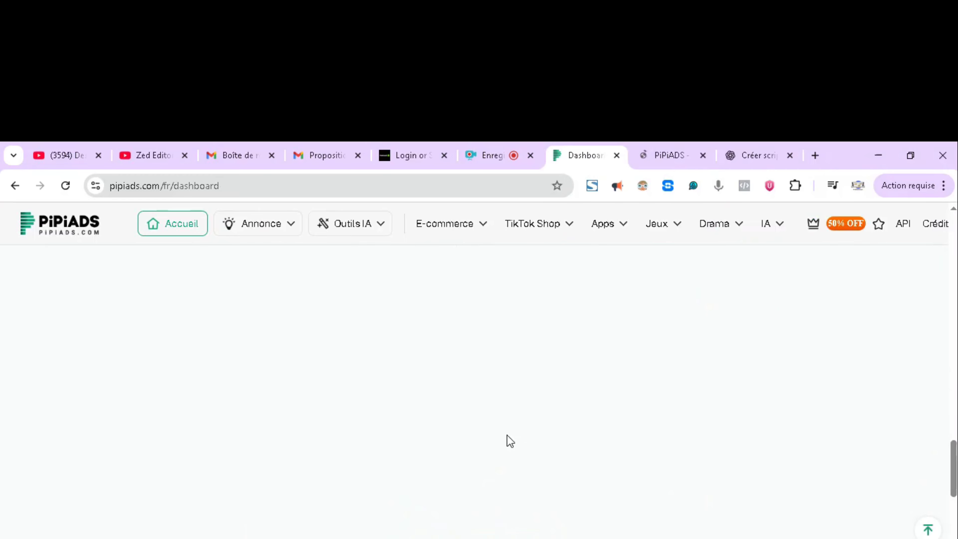
pyautogui.scroll(5, 529, 412)
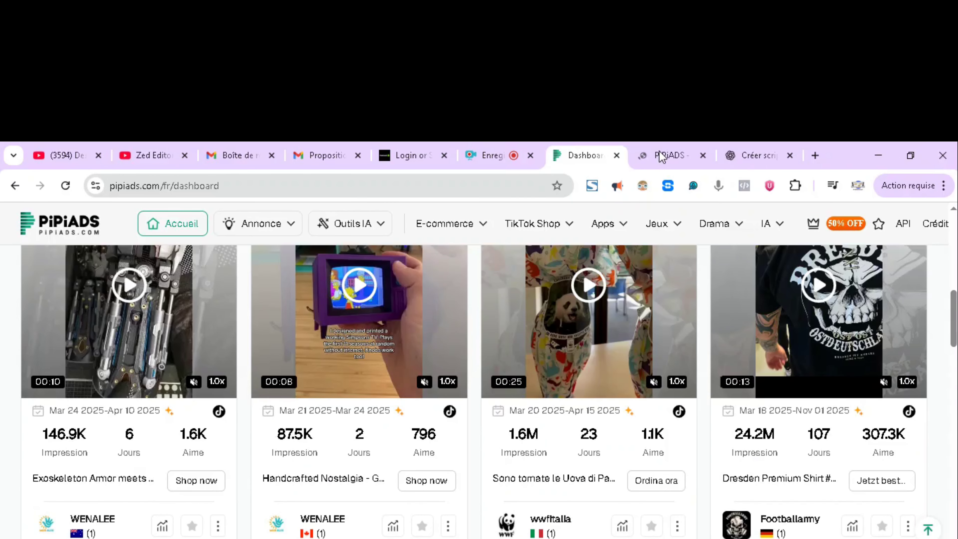
# Step: Generate the exoskeleton video's transcript report with Français as the report language
pyautogui.click(661, 156)
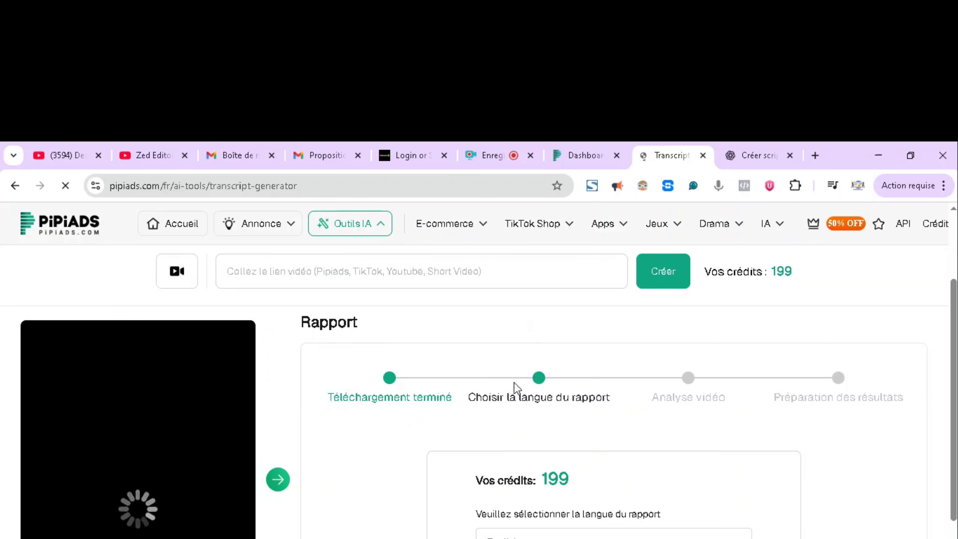
pyautogui.scroll(-3, 515, 488)
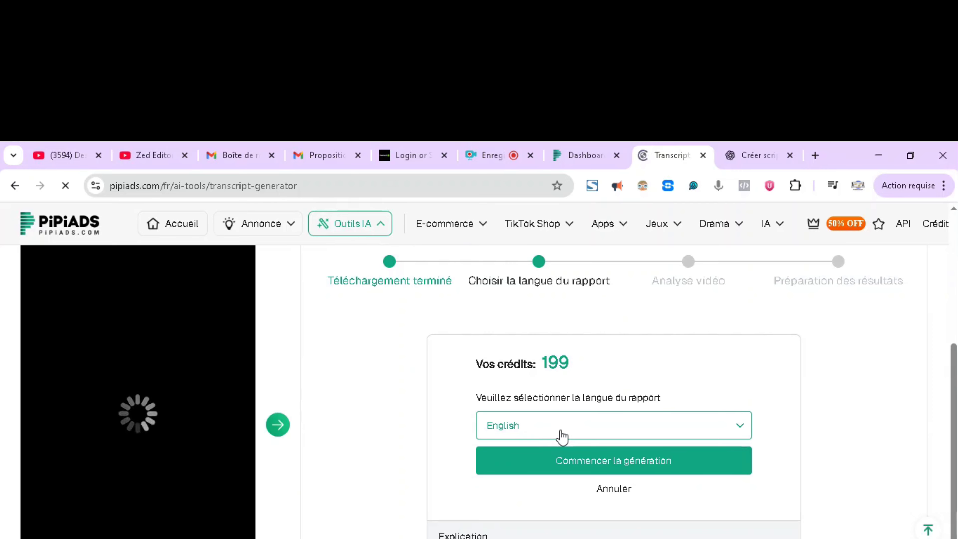
pyautogui.click(738, 433)
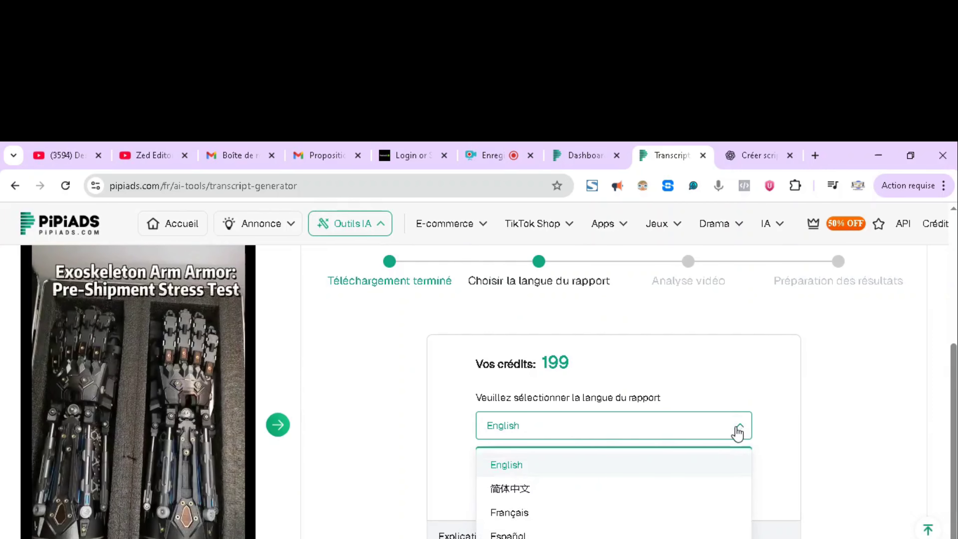
pyautogui.click(522, 516)
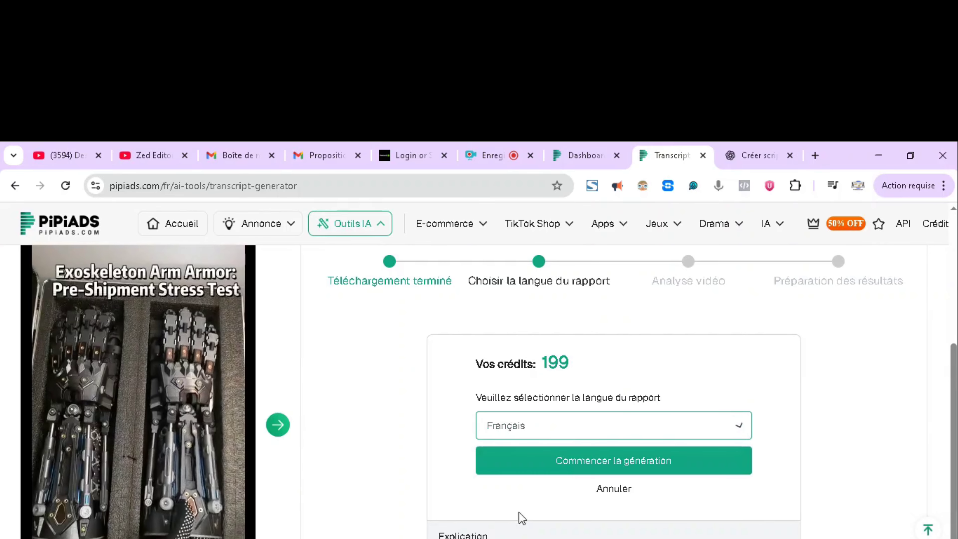
pyautogui.click(627, 468)
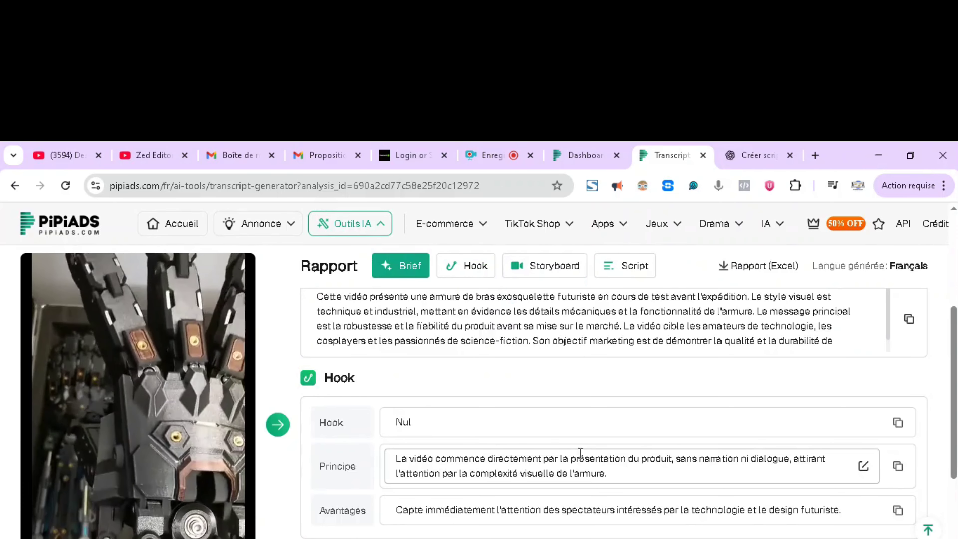
# Step: Review the Brief, Hook and Storyboard sections of the generated video report
pyautogui.scroll(-5, 433, 451)
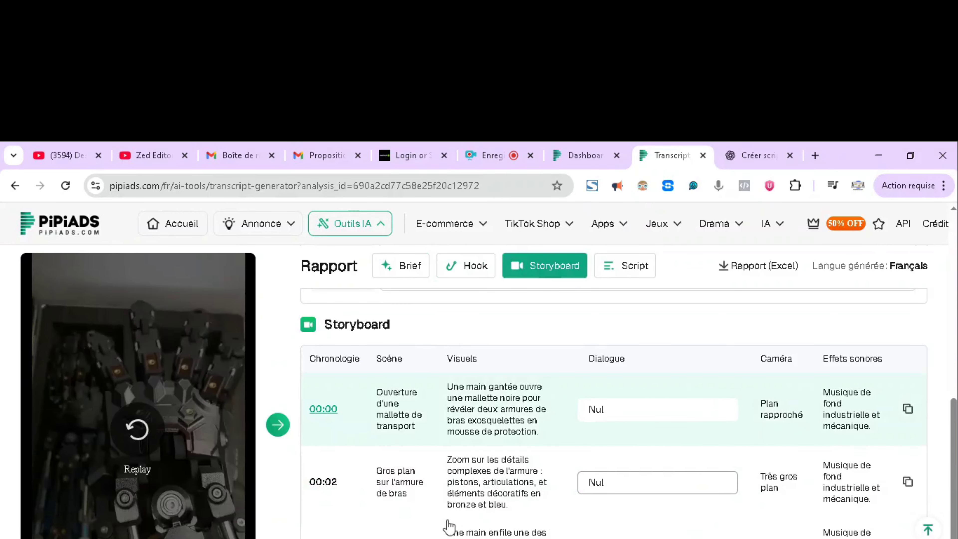
pyautogui.scroll(10, 466, 451)
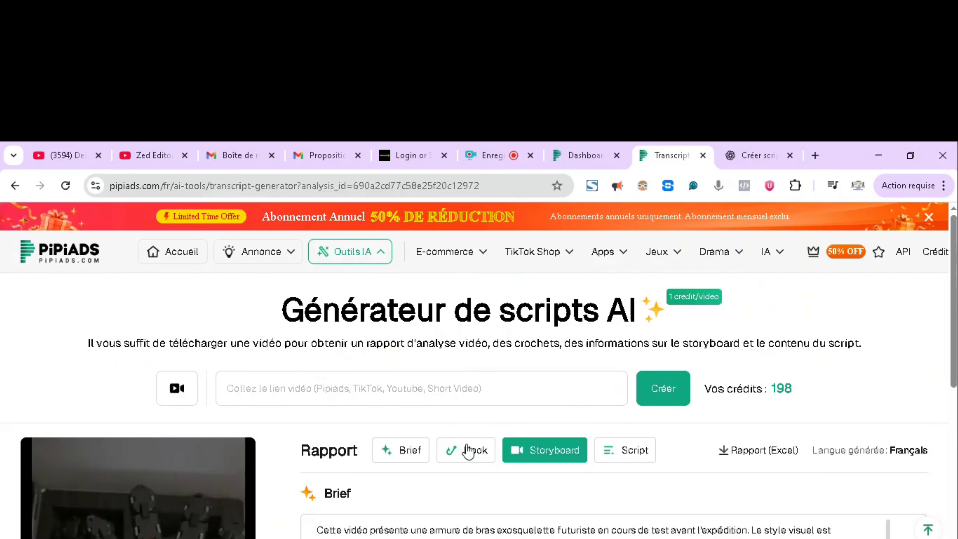
pyautogui.scroll(-3, 415, 503)
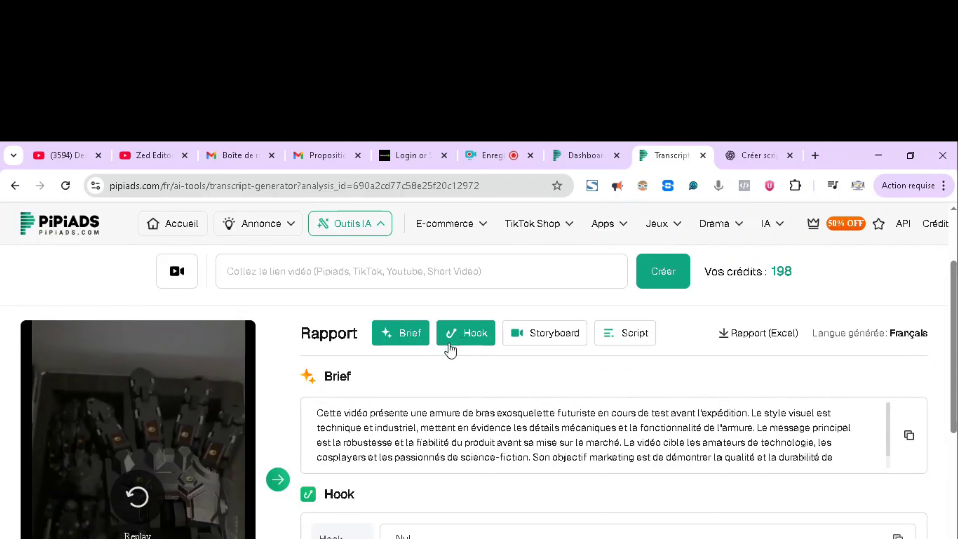
pyautogui.doubleClick(436, 442)
pyautogui.scroll(-1, 449, 442)
pyautogui.scroll(1, 433, 442)
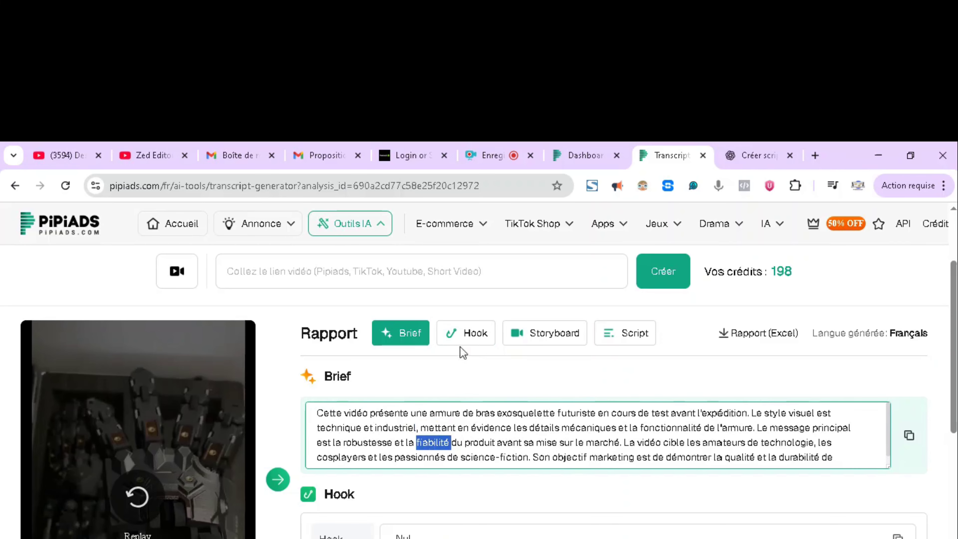
pyautogui.click(462, 334)
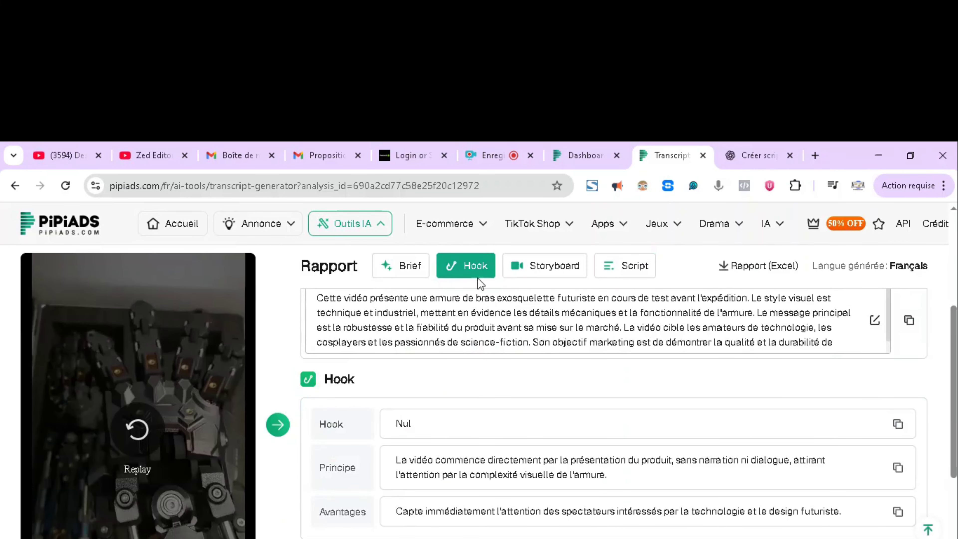
pyautogui.scroll(3, 447, 450)
pyautogui.scroll(-6, 453, 478)
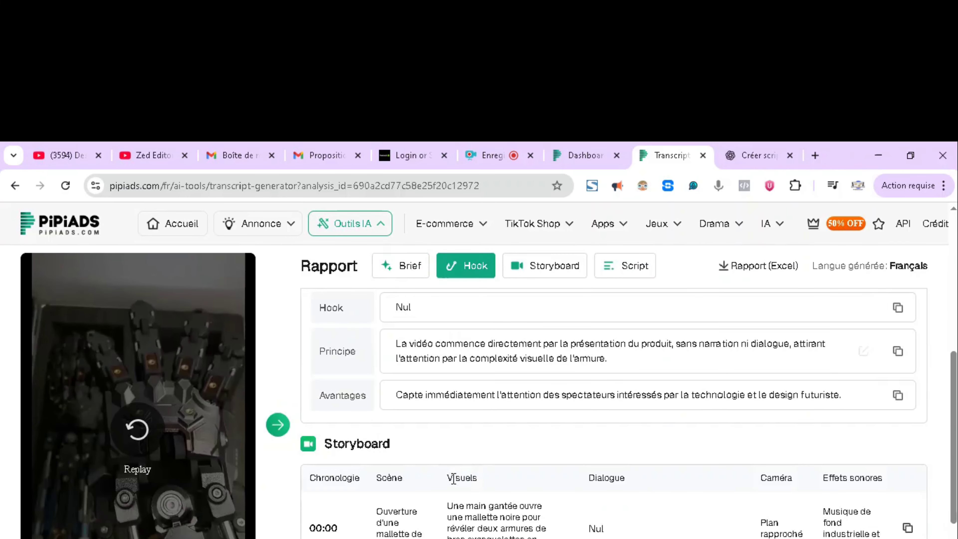
pyautogui.scroll(5, 442, 404)
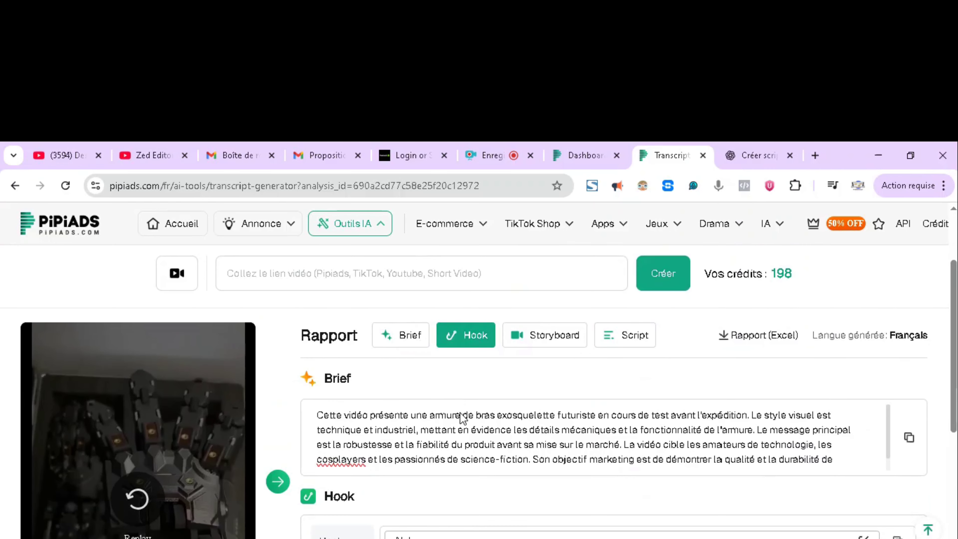
pyautogui.click(469, 337)
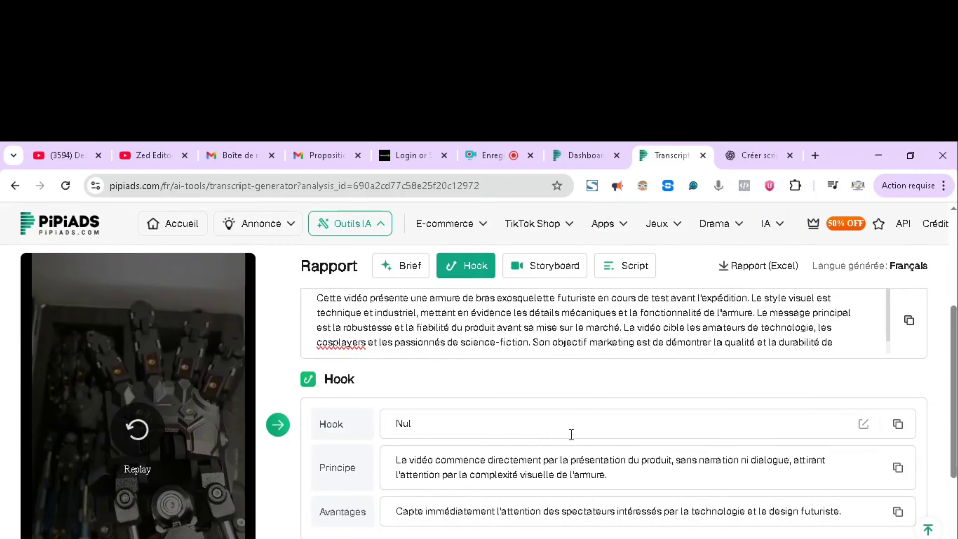
# Step: Examine the editable Hook, Principe and Avantages entries in the report's Hook section without changing their text
pyautogui.click(864, 425)
pyautogui.click(438, 429)
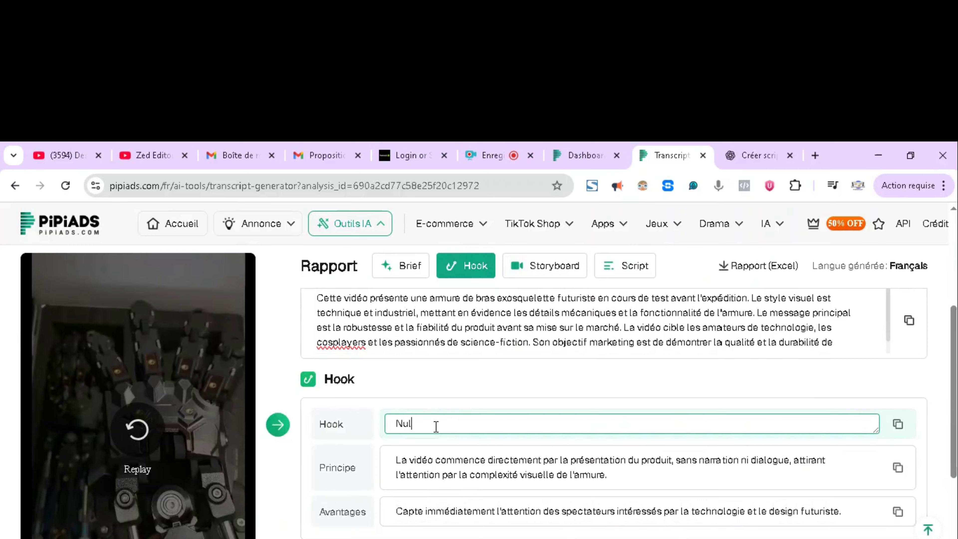
pyautogui.doubleClick(429, 426)
pyautogui.click(479, 465)
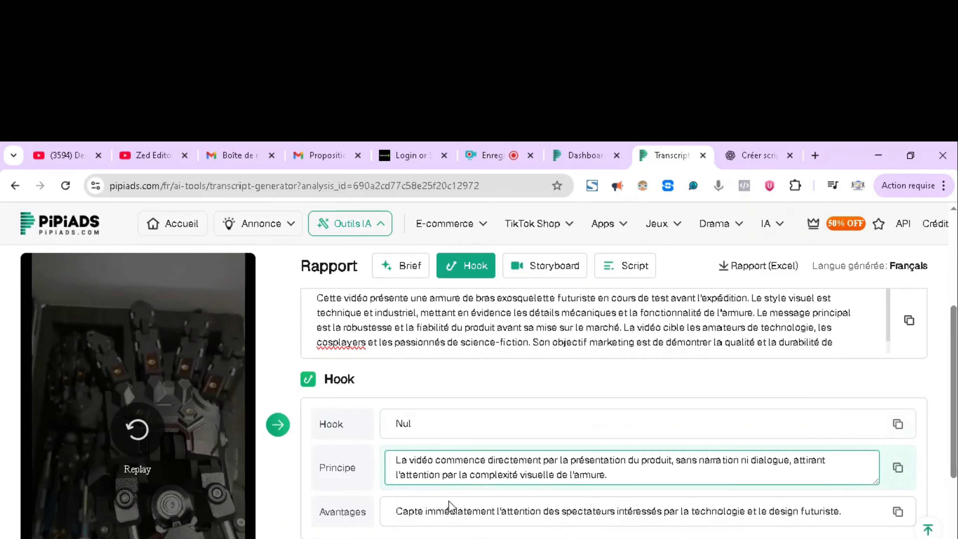
pyautogui.click(444, 511)
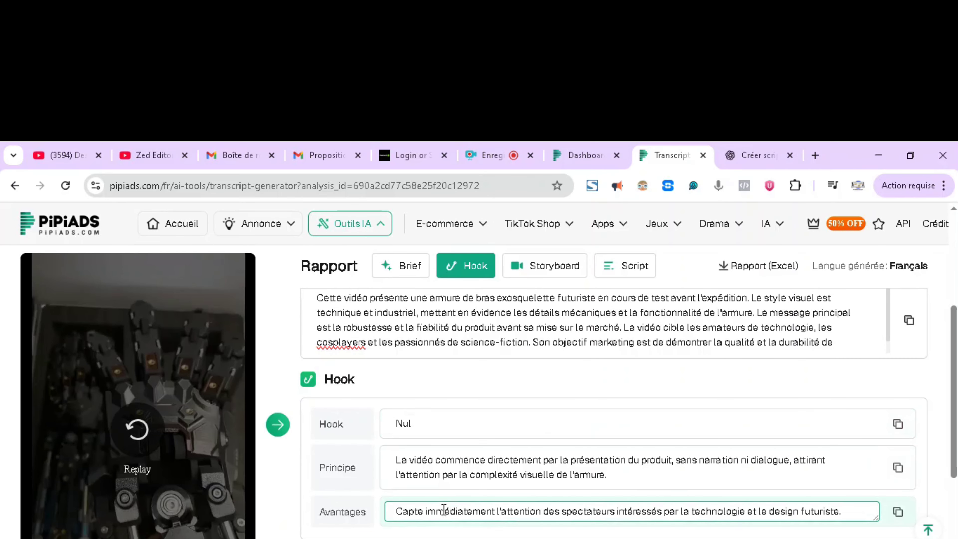
pyautogui.doubleClick(457, 425)
pyautogui.click(382, 314)
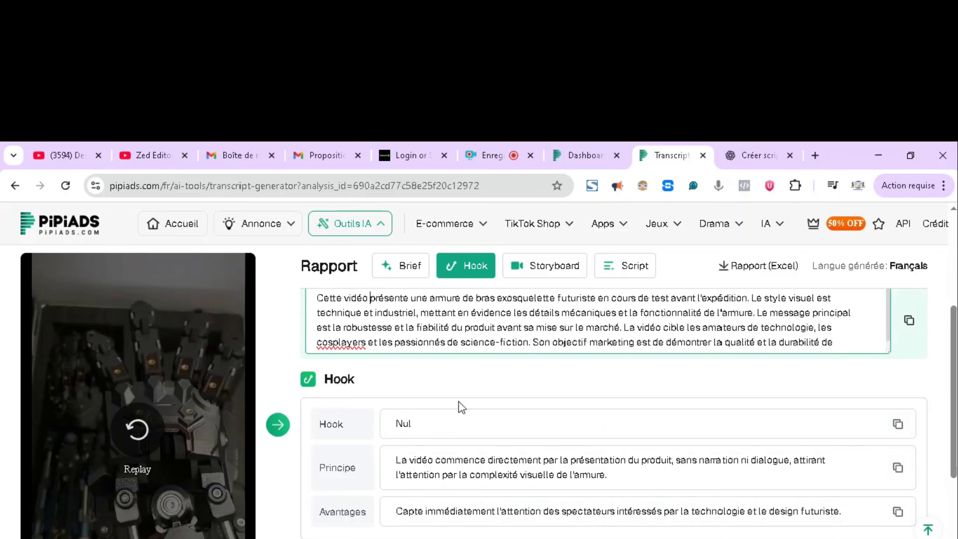
pyautogui.click(438, 423)
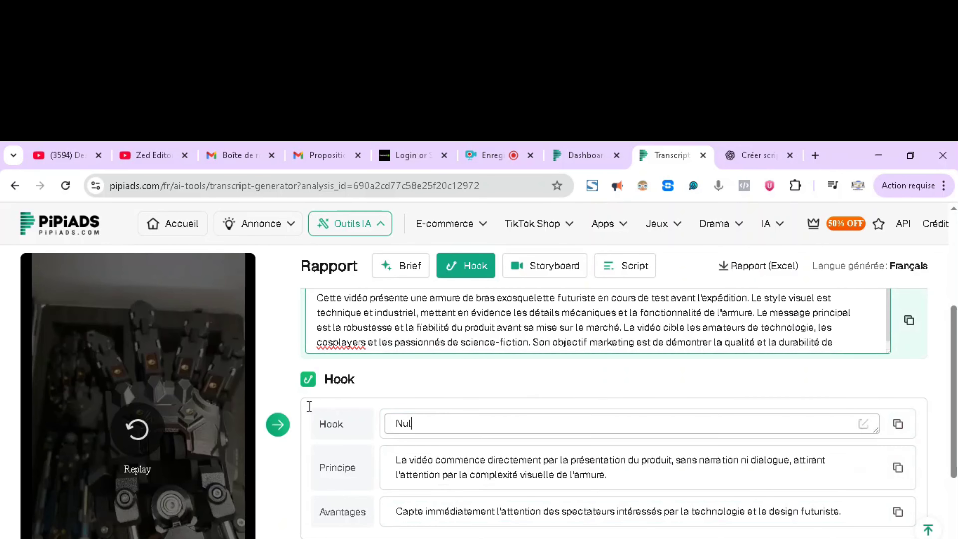
pyautogui.moveTo(437, 423); pyautogui.dragTo(309, 406)
pyautogui.click(437, 458)
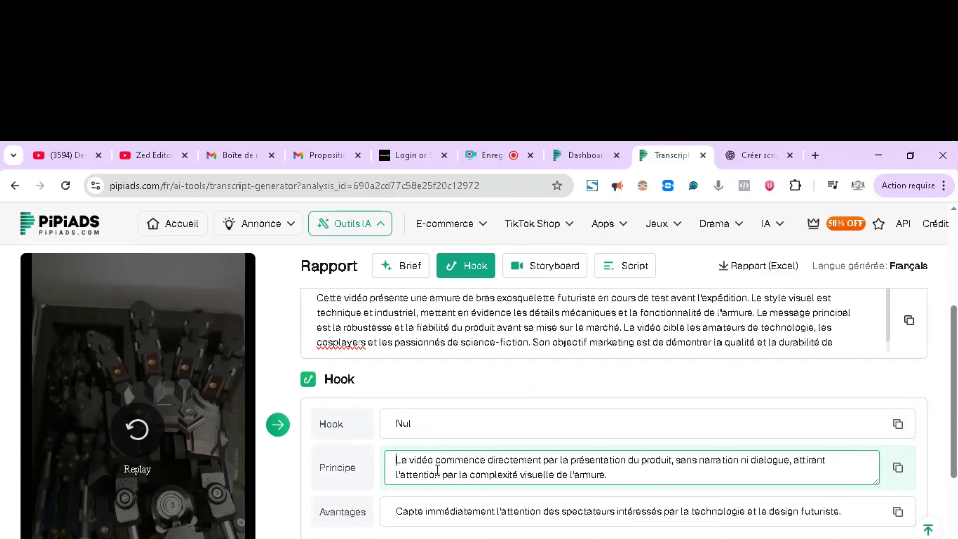
pyautogui.hotkey('shift', 'Right')
pyautogui.scroll(-3, 430, 490)
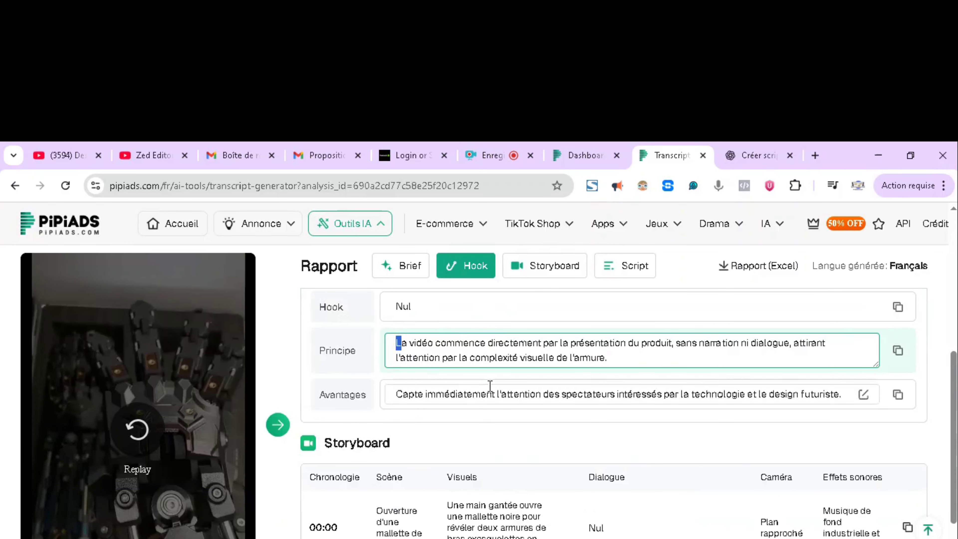
# Step: Examine the exoskeleton report's Storyboard scenes and the beginning of its Script section
pyautogui.scroll(3, 490, 385)
pyautogui.scroll(-6, 528, 393)
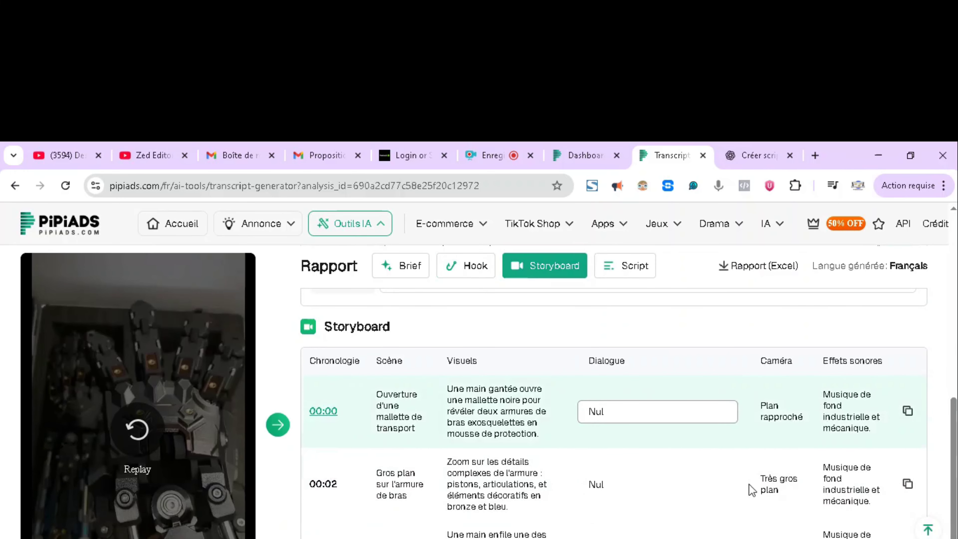
pyautogui.scroll(-4, 555, 502)
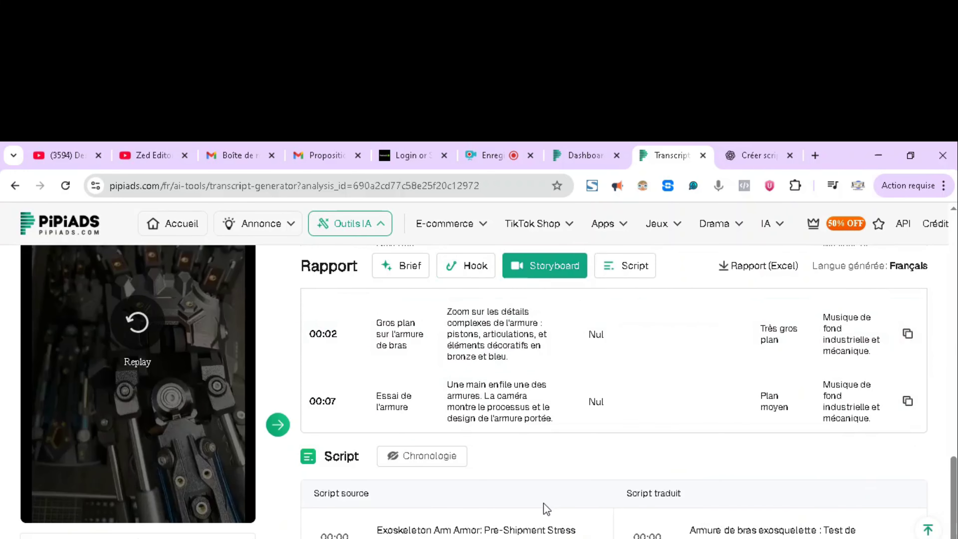
pyautogui.scroll(15, 621, 460)
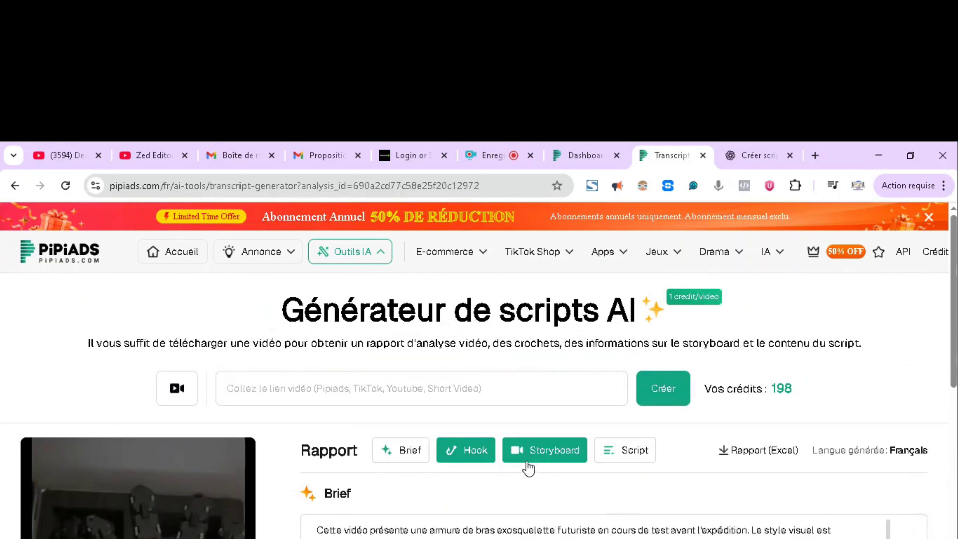
pyautogui.click(551, 453)
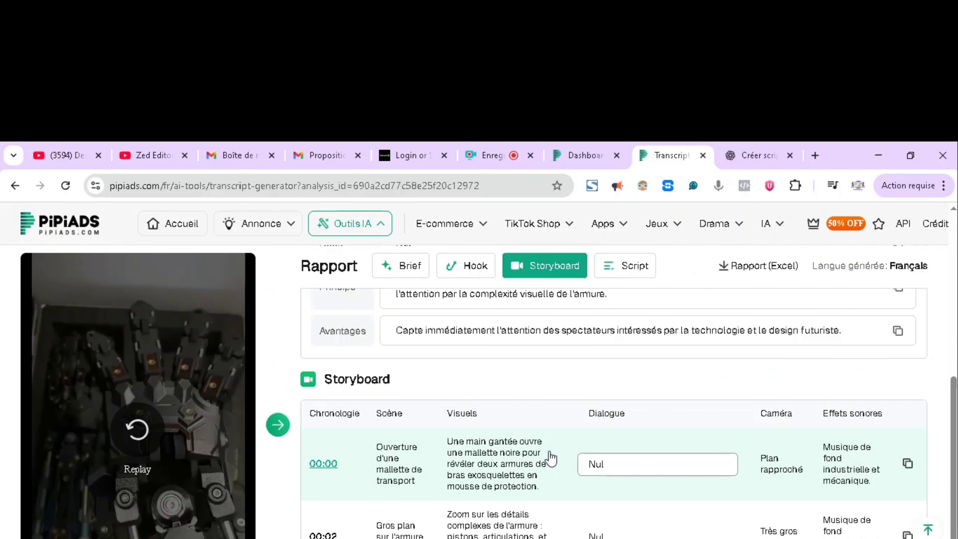
pyautogui.scroll(3, 564, 468)
pyautogui.scroll(3, 565, 468)
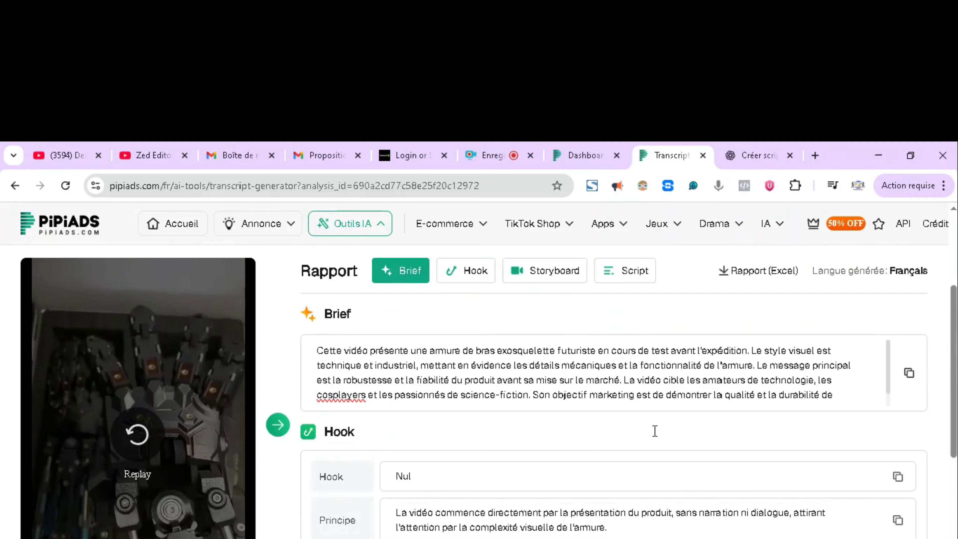
pyautogui.scroll(-10, 580, 506)
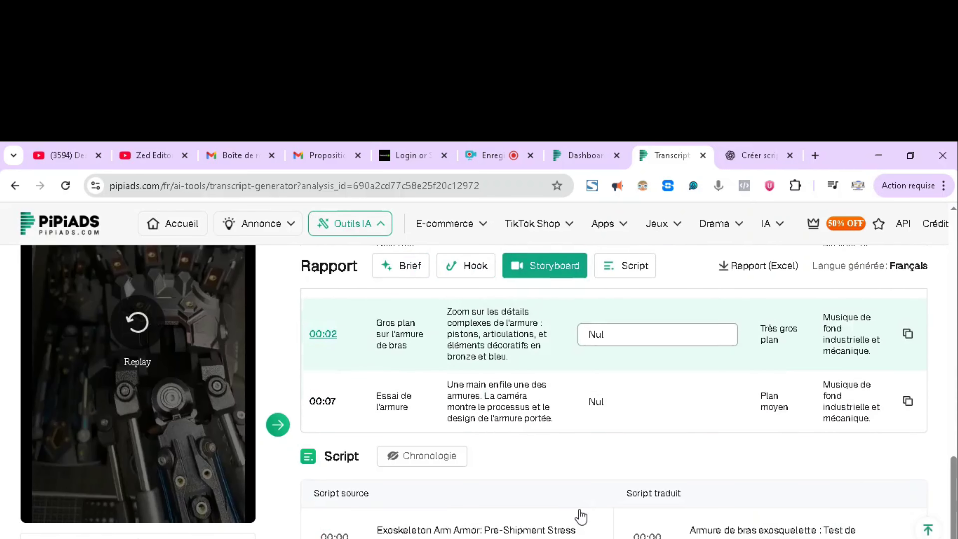
pyautogui.scroll(9, 575, 507)
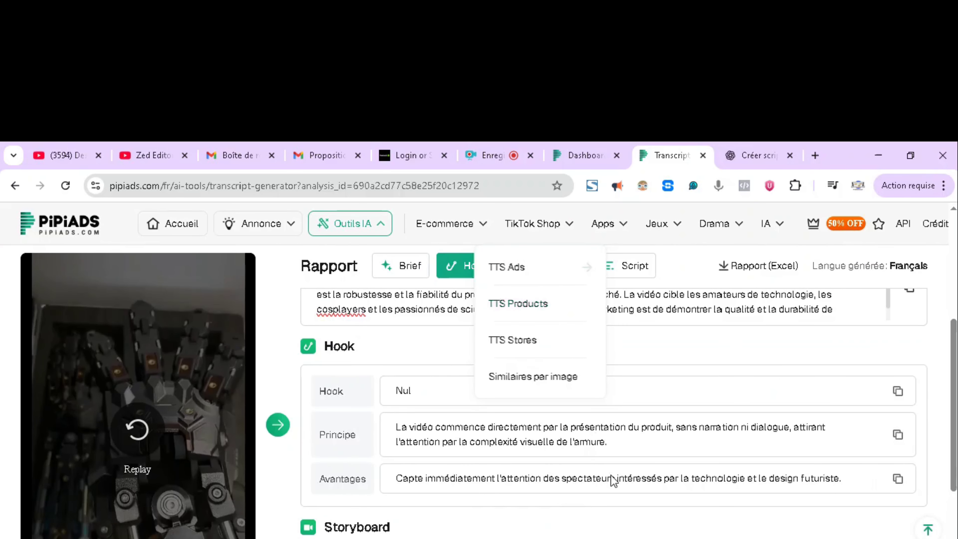
# Step: Review the report's Hook and Storyboard sections again and select the entire Brief text
pyautogui.click(630, 267)
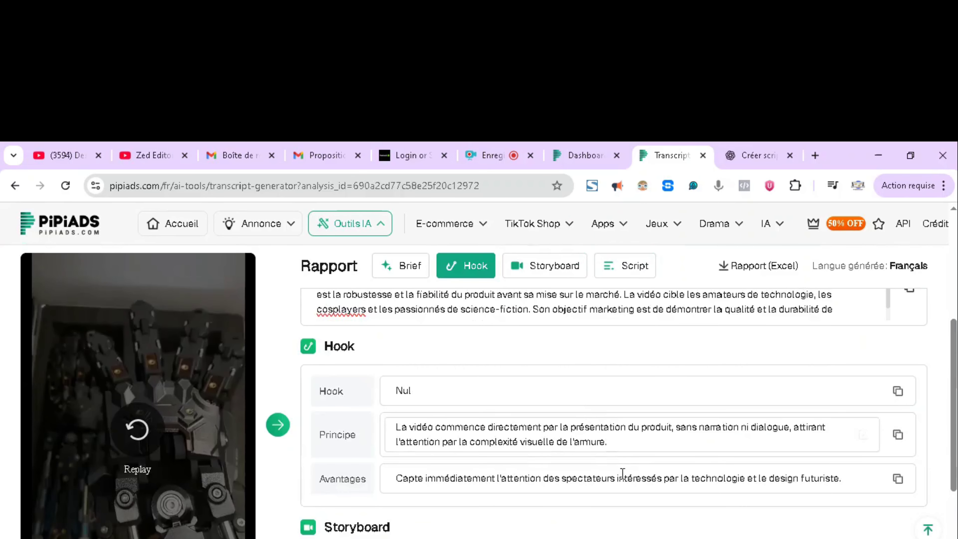
pyautogui.scroll(5, 622, 474)
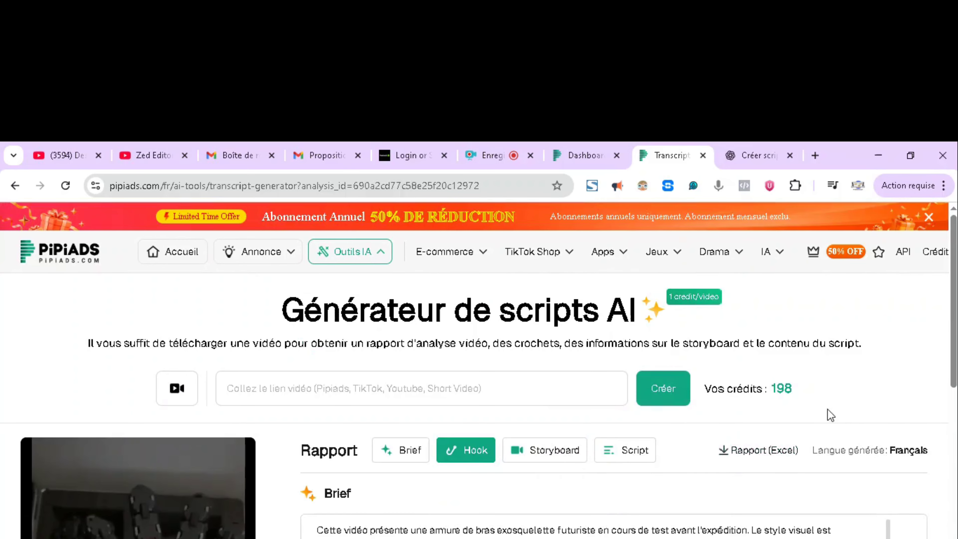
pyautogui.scroll(-10, 555, 436)
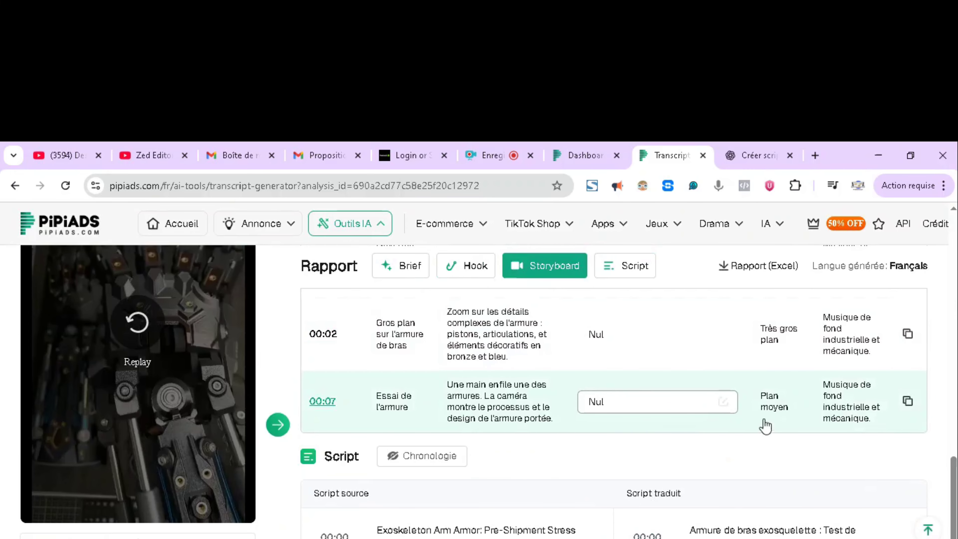
pyautogui.scroll(10, 600, 400)
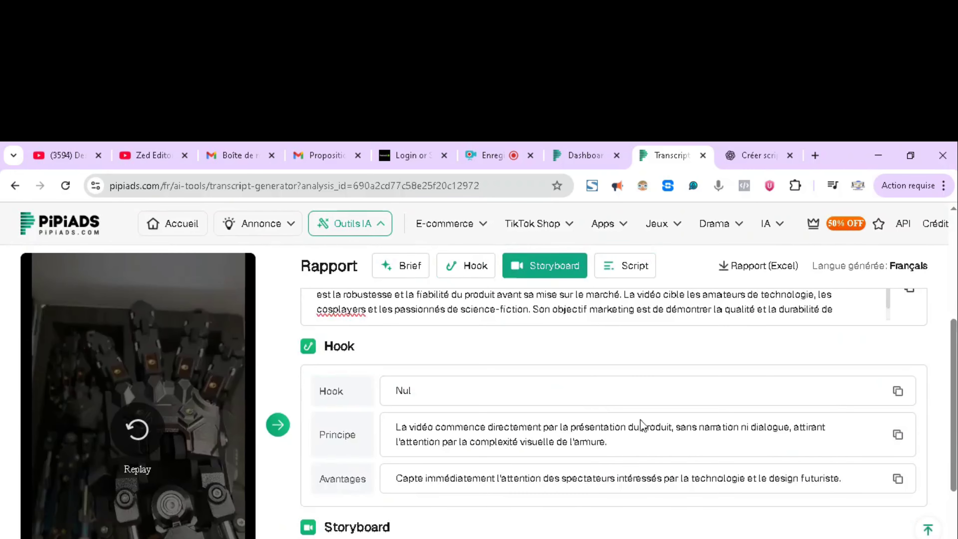
pyautogui.hotkey('ctrl', 'a')
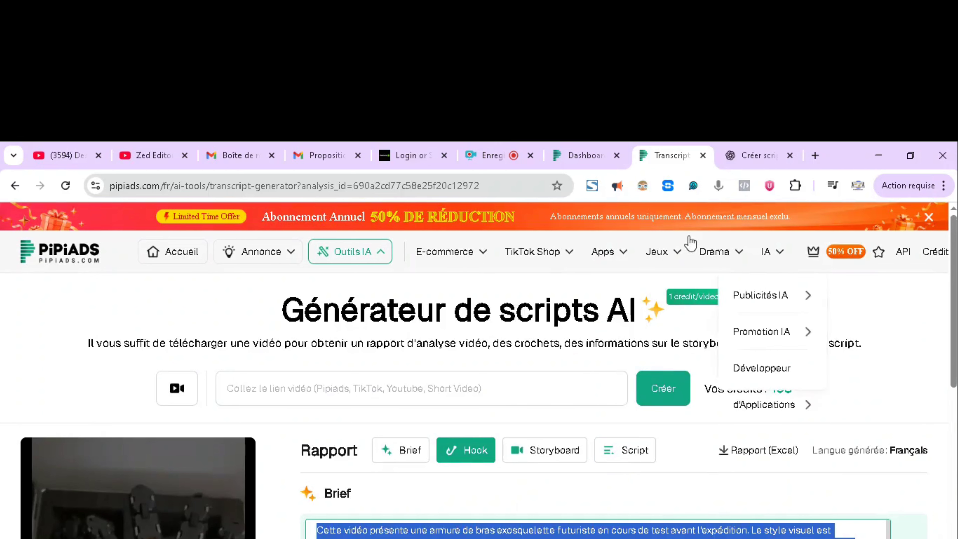
# Step: Return to the dashboard and open the video speech translator (Traducteur Parole Video) for the exoskeleton armor ad
pyautogui.moveTo(483, 268)
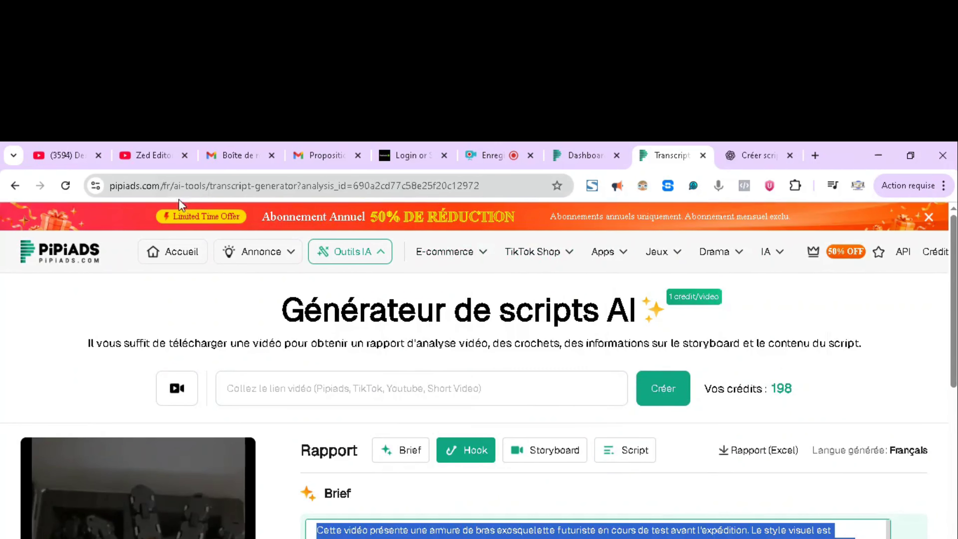
pyautogui.moveTo(264, 261)
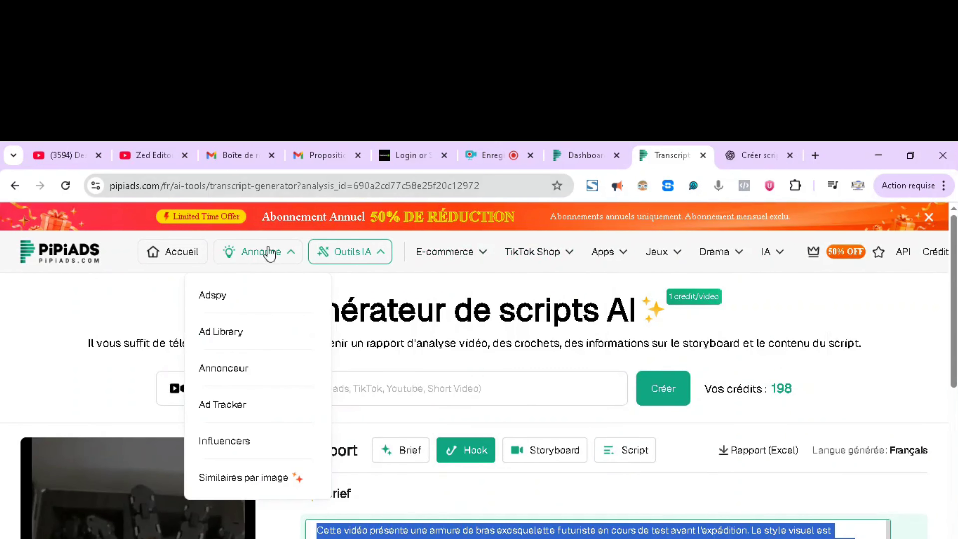
pyautogui.click(582, 157)
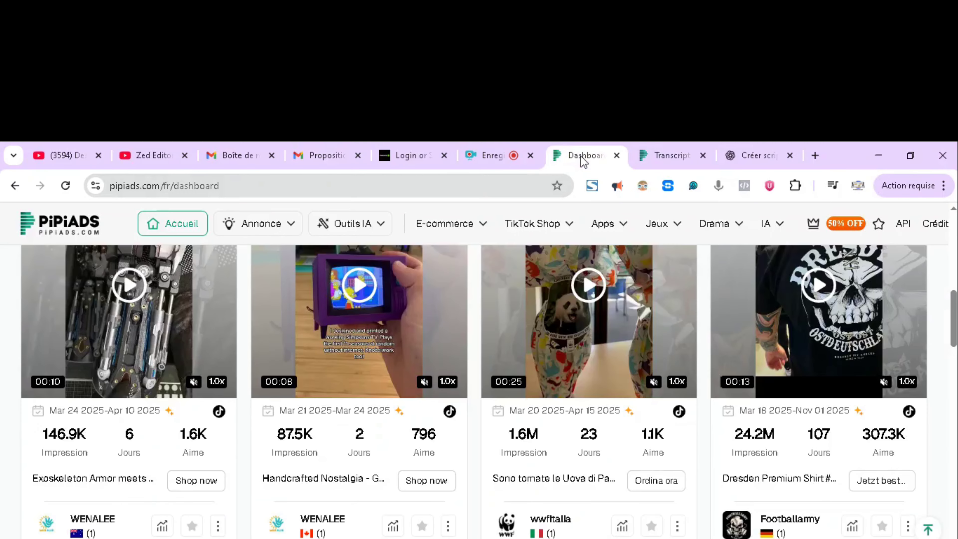
pyautogui.scroll(-4, 196, 450)
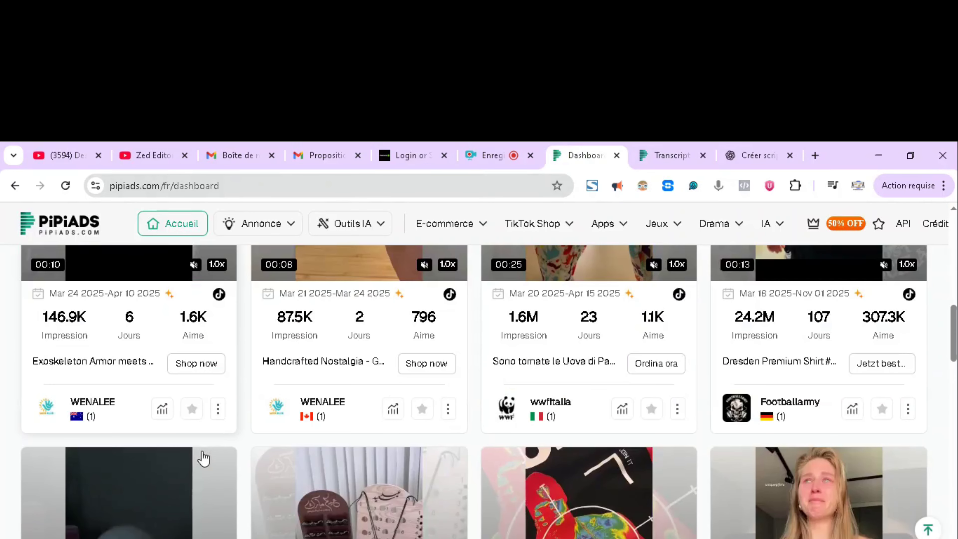
pyautogui.click(218, 410)
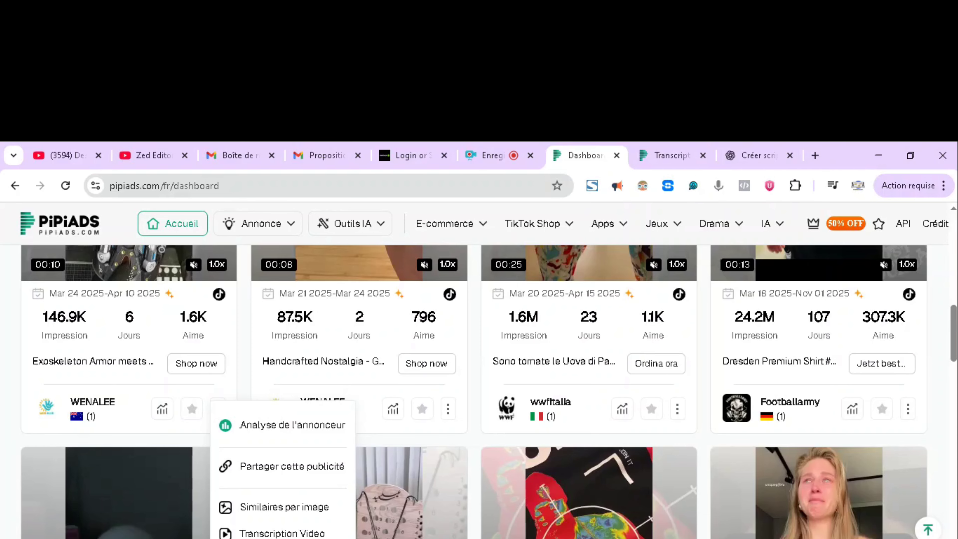
pyautogui.scroll(-3, 287, 491)
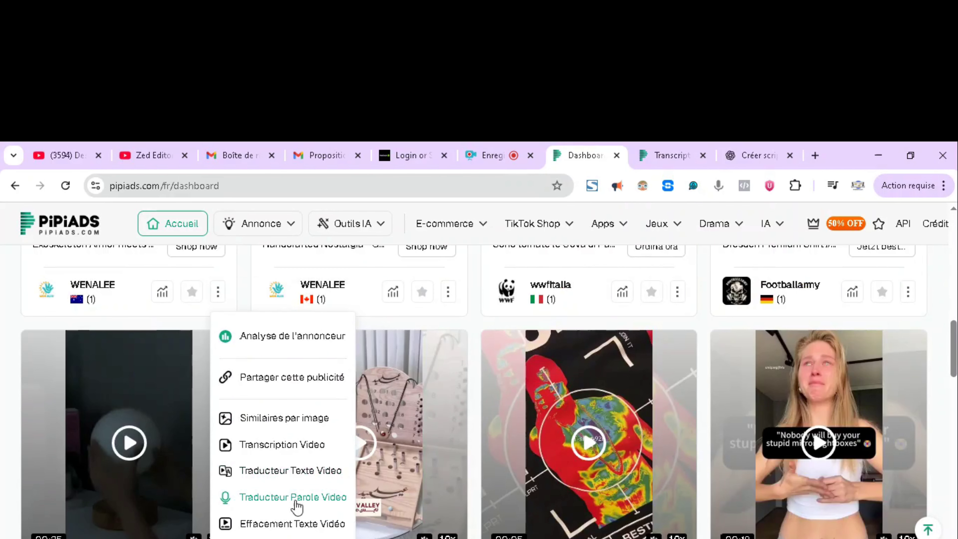
pyautogui.click(309, 503)
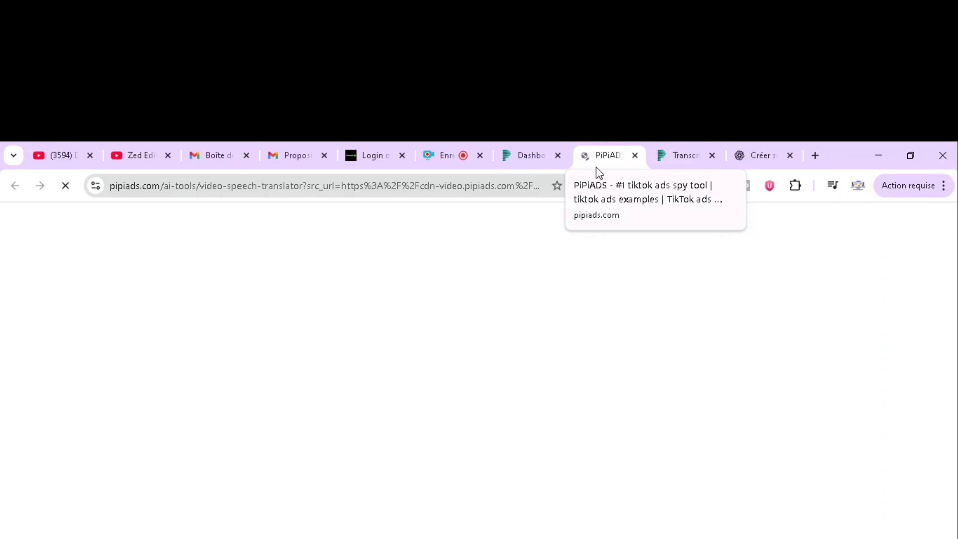
# Step: Go back to the dashboard and browse the TikTok ads under Winning Products of the Day
pyautogui.click(521, 149)
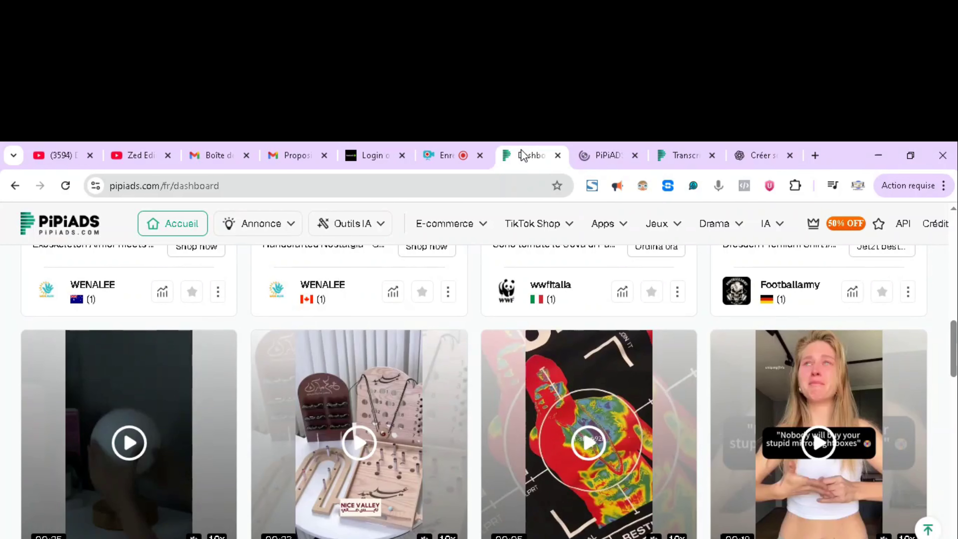
pyautogui.click(536, 224)
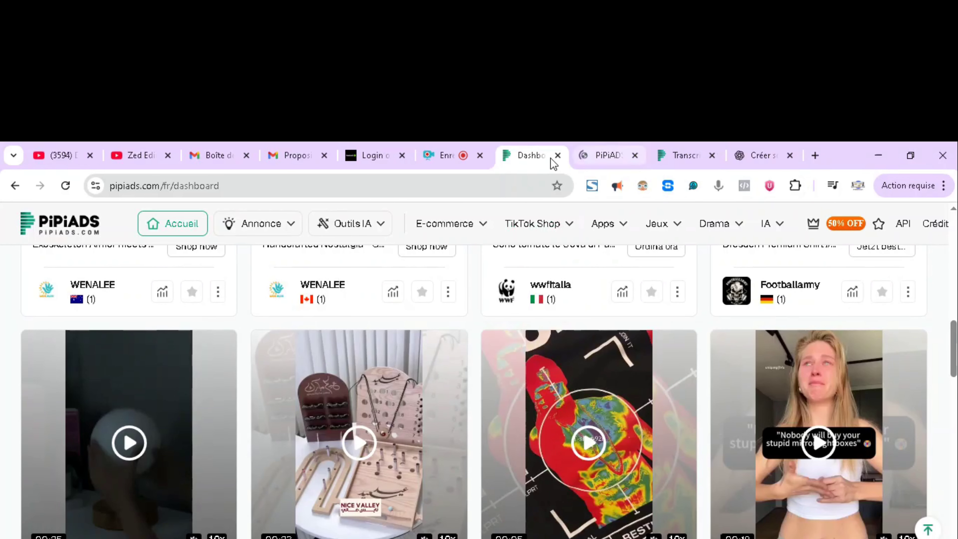
pyautogui.scroll(-6, 560, 484)
pyautogui.scroll(5, 561, 485)
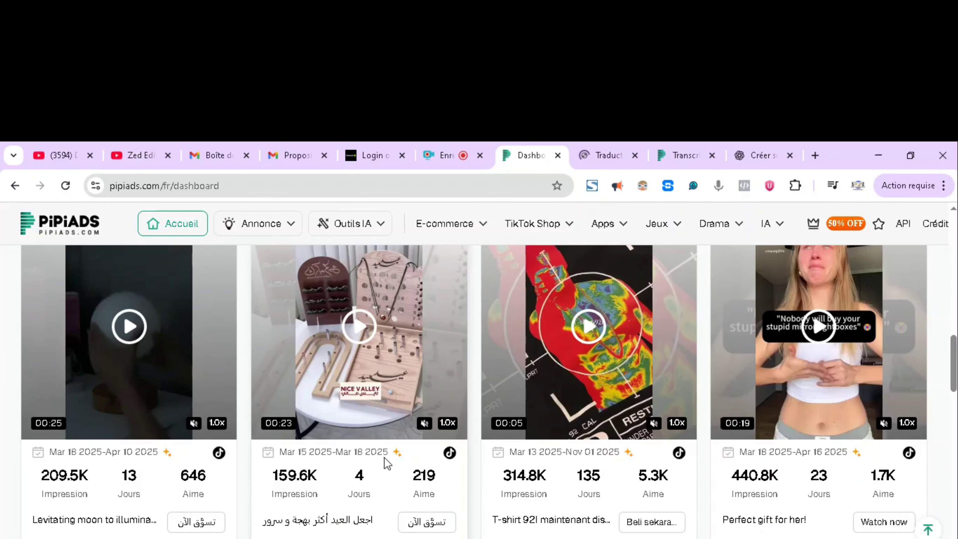
pyautogui.scroll(-5, 547, 484)
pyautogui.scroll(7, 523, 421)
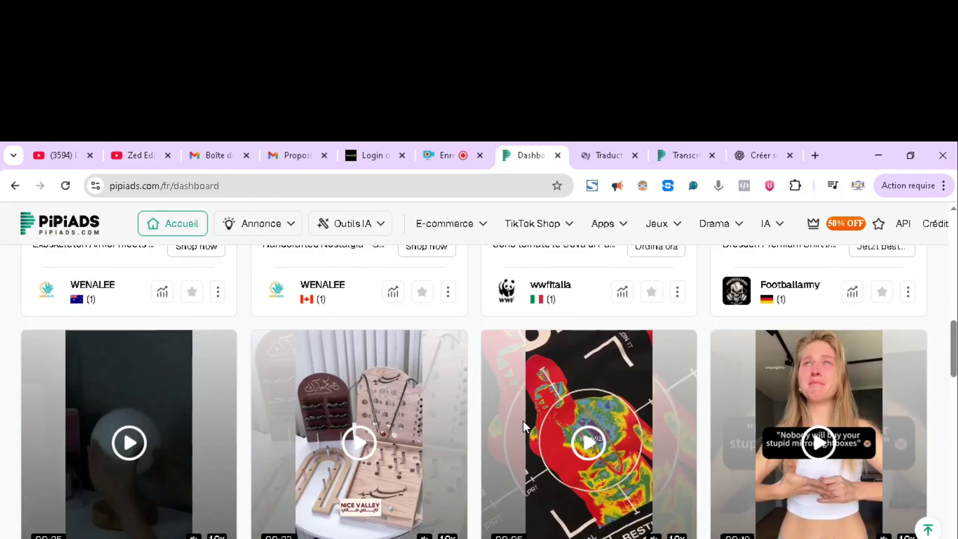
pyautogui.scroll(5, 524, 421)
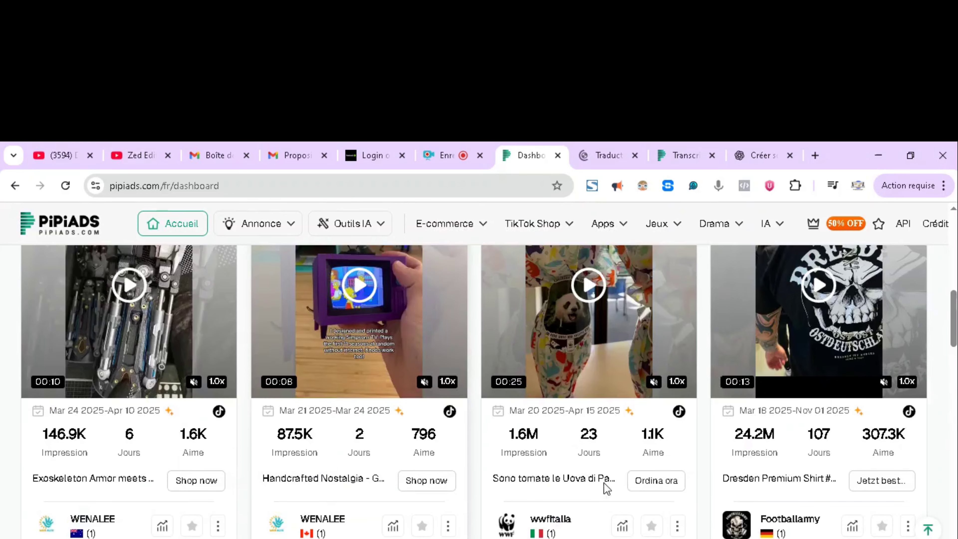
pyautogui.scroll(5, 626, 351)
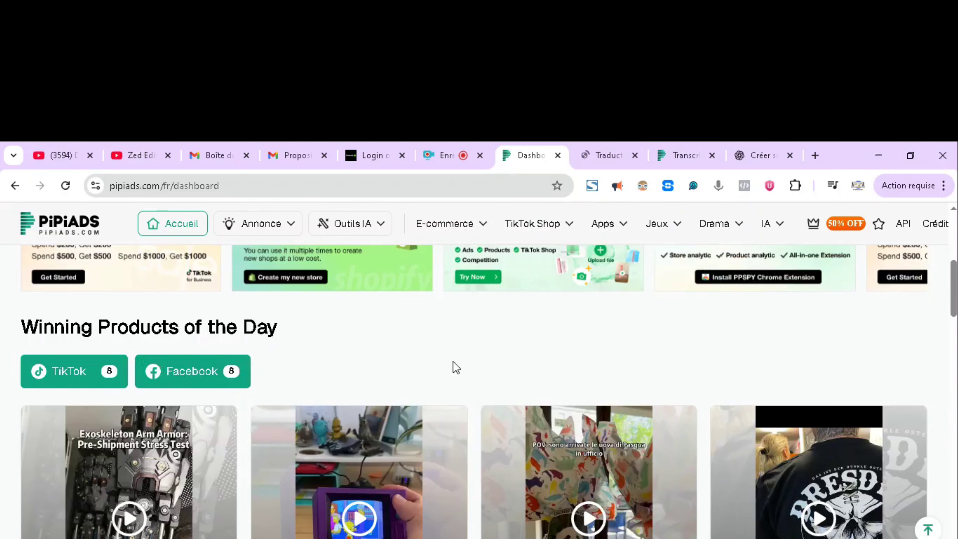
pyautogui.scroll(5, 456, 366)
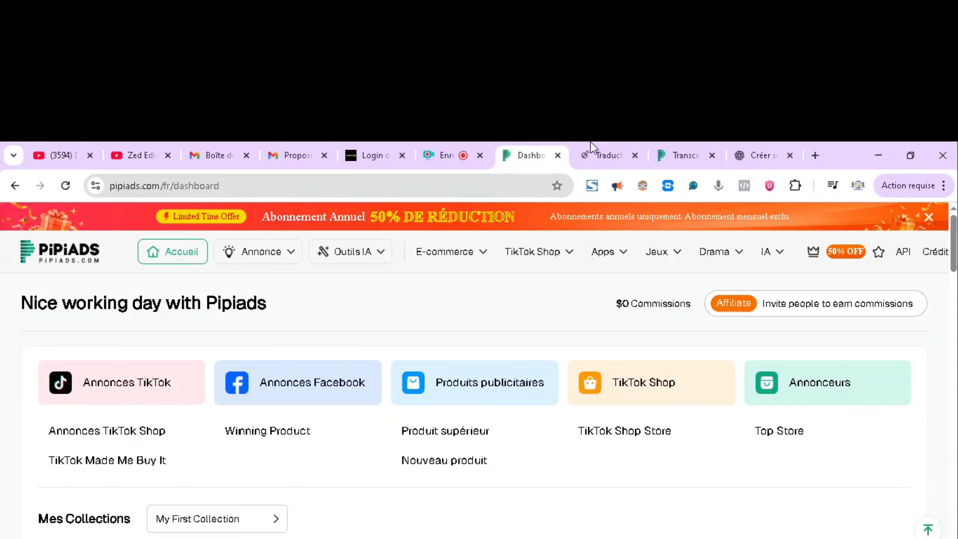
# Step: Return to the speech translator for the exoskeleton video and examine the available target languages, keeping French
pyautogui.click(604, 158)
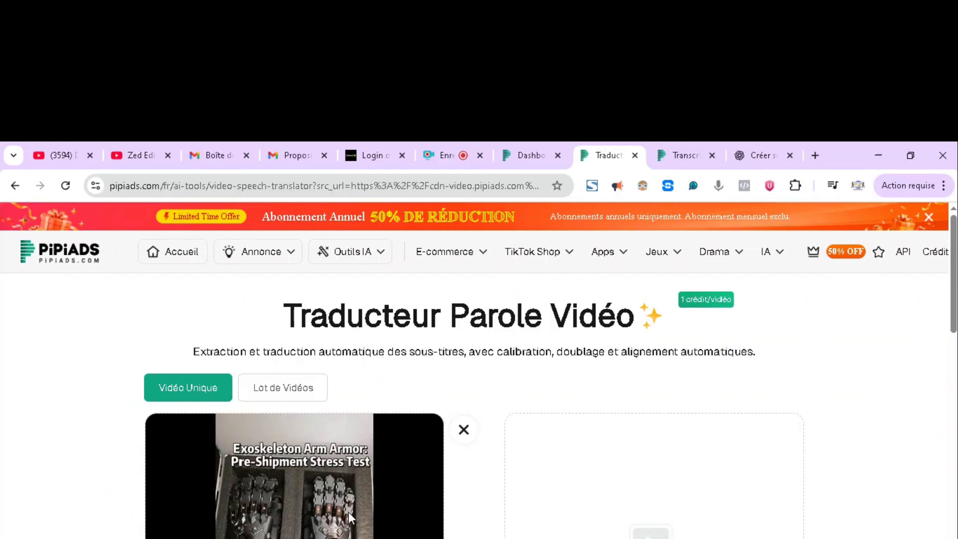
pyautogui.scroll(-3, 351, 512)
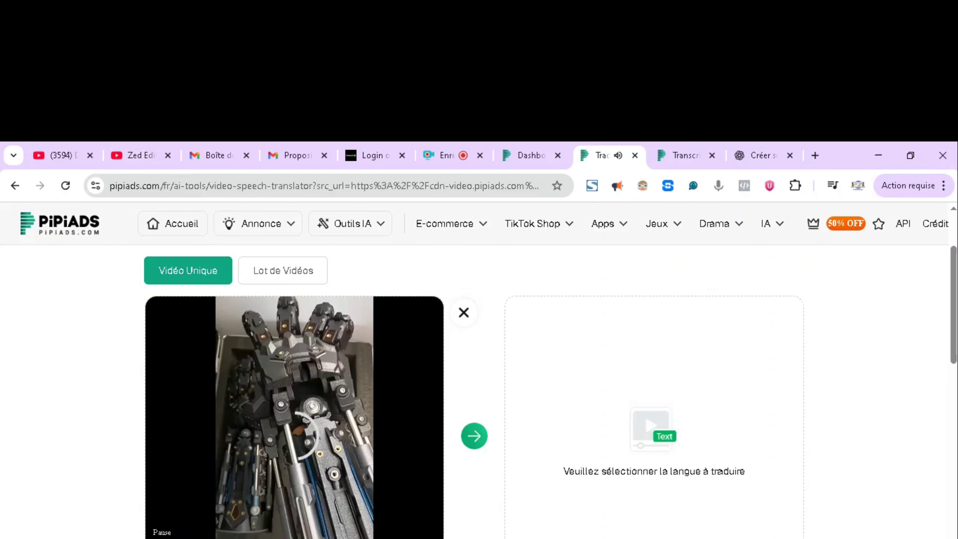
pyautogui.scroll(-6, 520, 443)
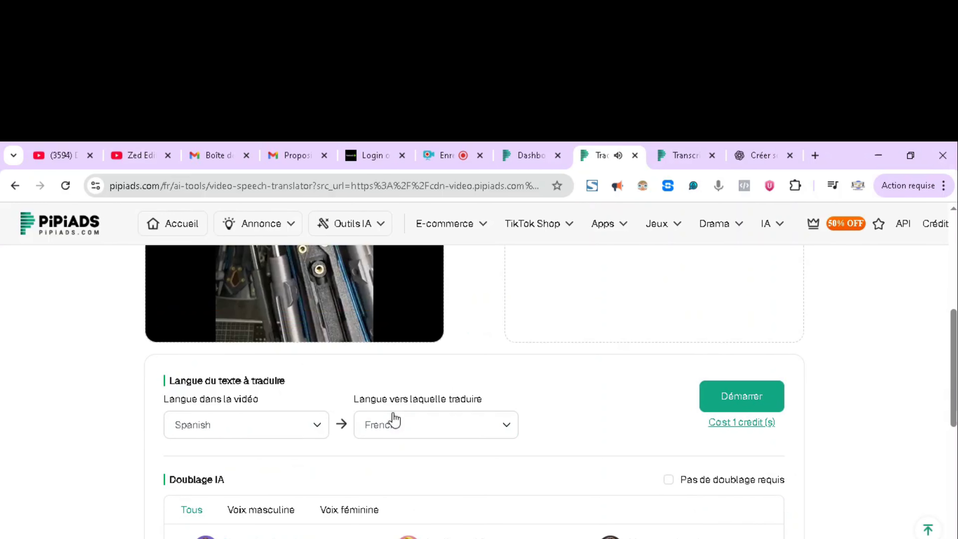
pyautogui.click(479, 437)
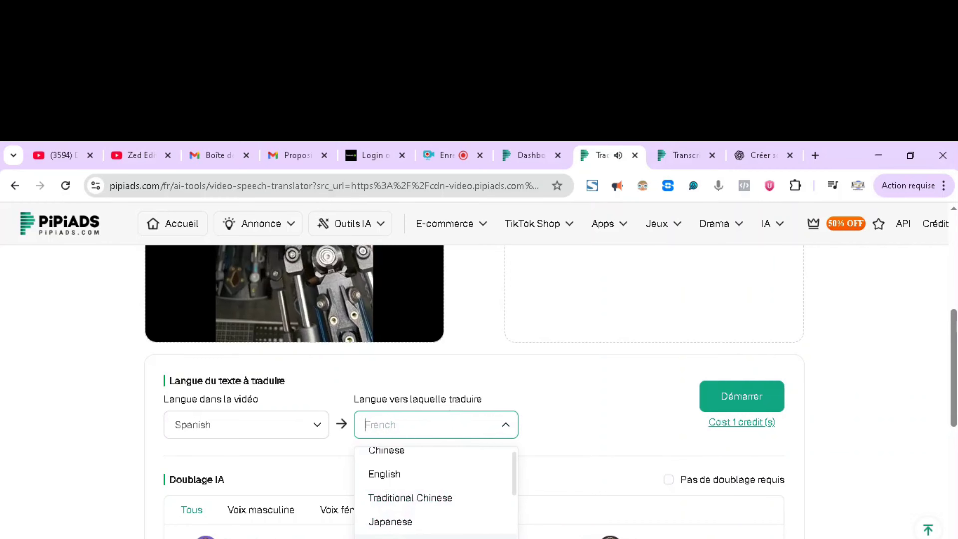
pyautogui.scroll(-5, 415, 519)
pyautogui.scroll(5, 400, 529)
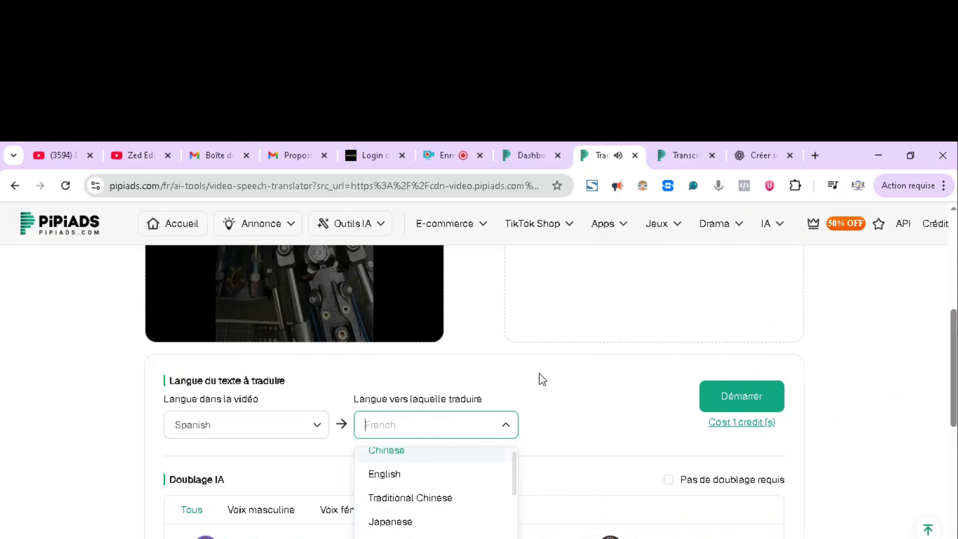
pyautogui.click(540, 374)
# Step: Preview the French AI dubbing voices Basic Female Voice 2 and the advanced Natural male voice
pyautogui.scroll(-5, 239, 372)
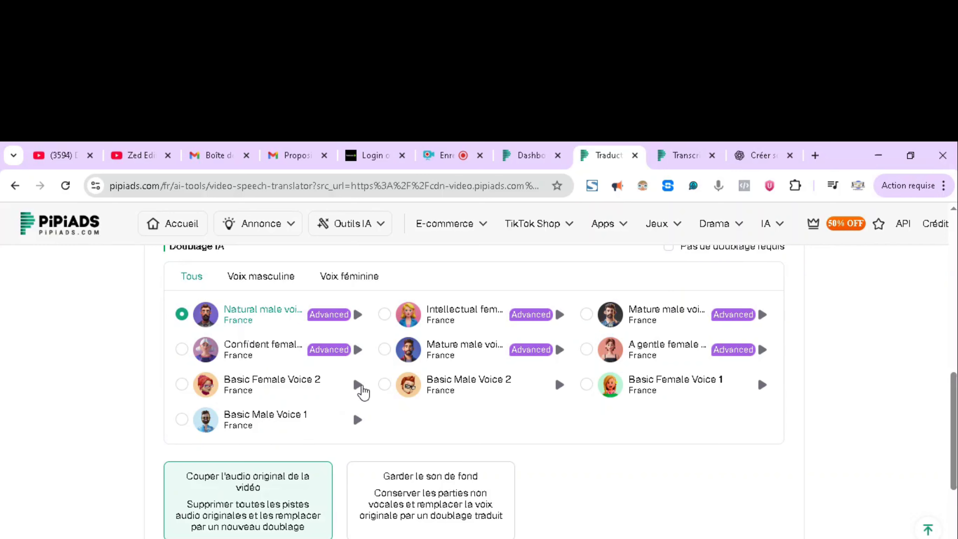
pyautogui.click(358, 385)
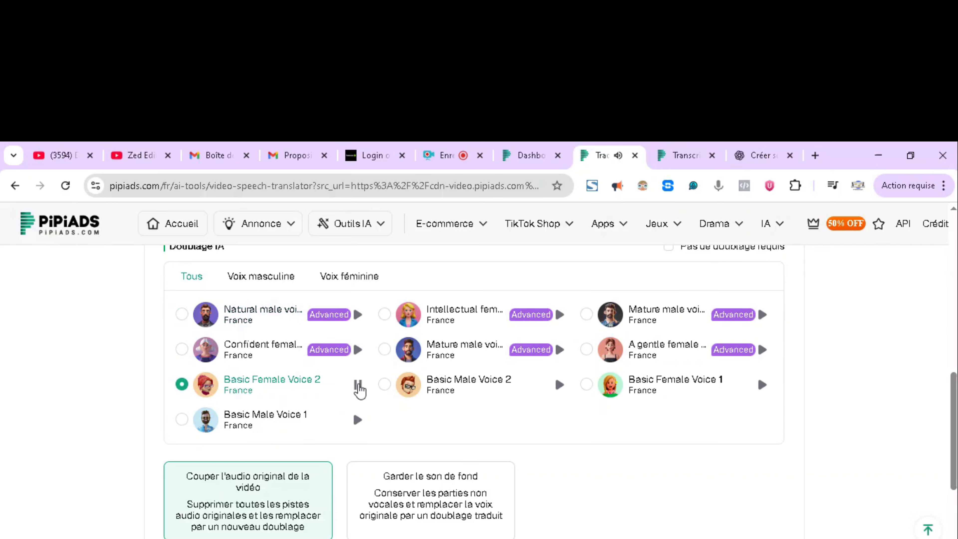
pyautogui.scroll(3, 610, 353)
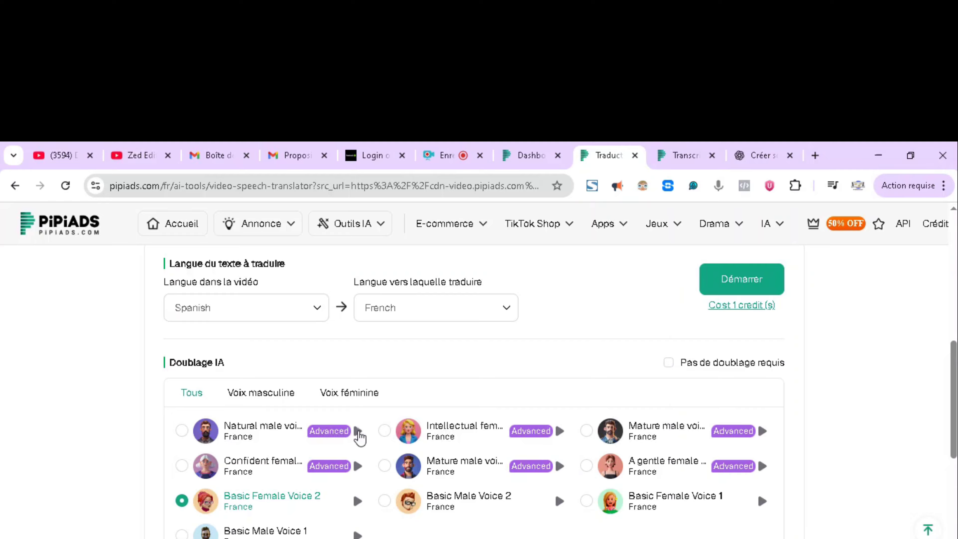
pyautogui.click(357, 431)
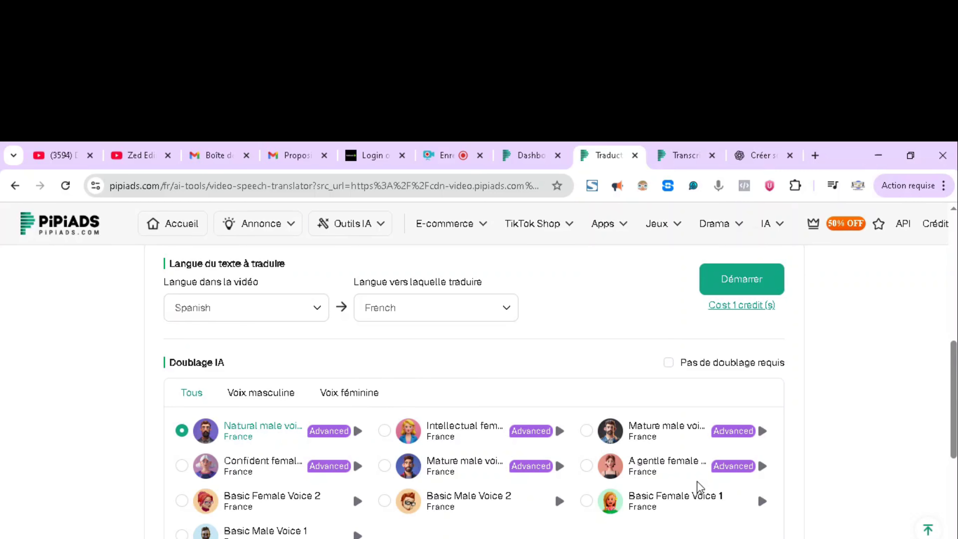
# Step: Choose the new-subtitle style with white text on a black box edged in cyan and red
pyautogui.scroll(-3, 689, 476)
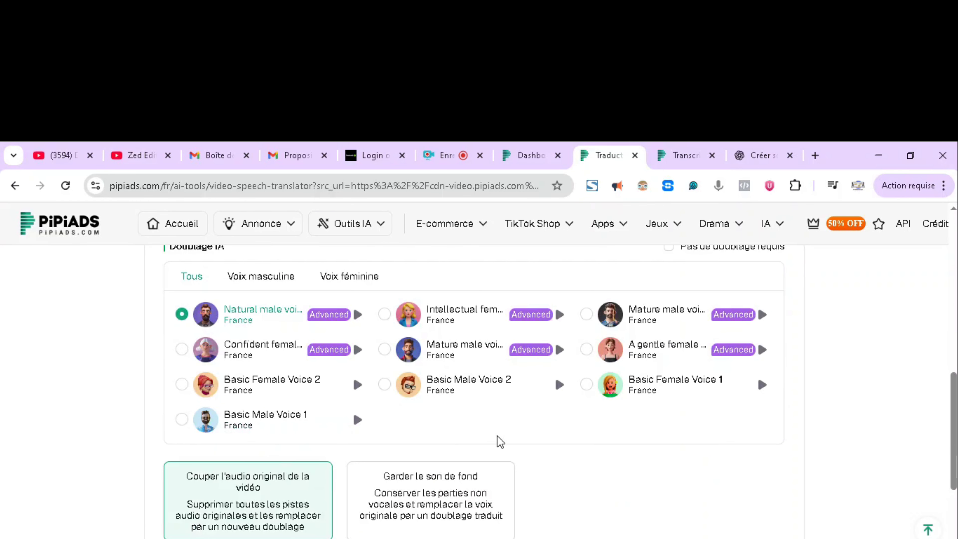
pyautogui.scroll(-6, 491, 416)
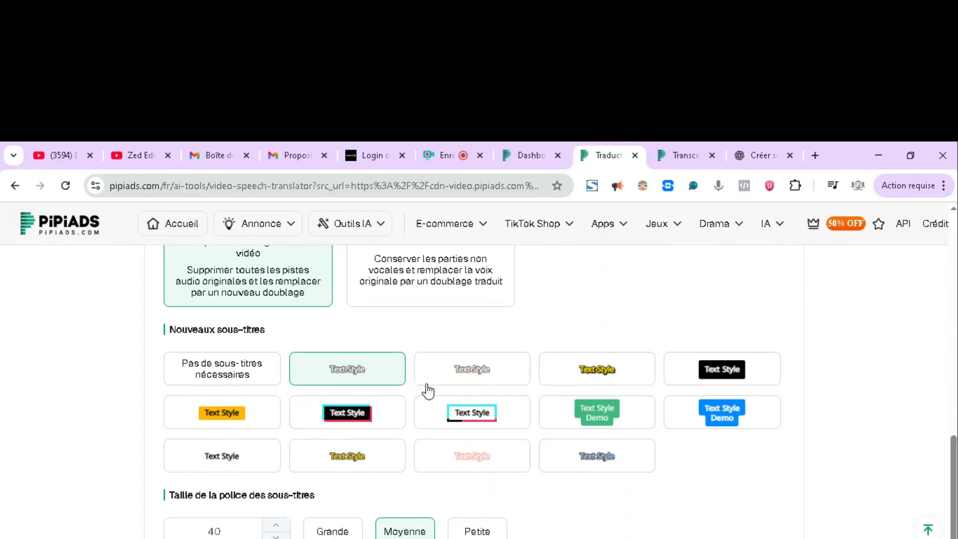
pyautogui.click(345, 414)
pyautogui.scroll(-5, 340, 408)
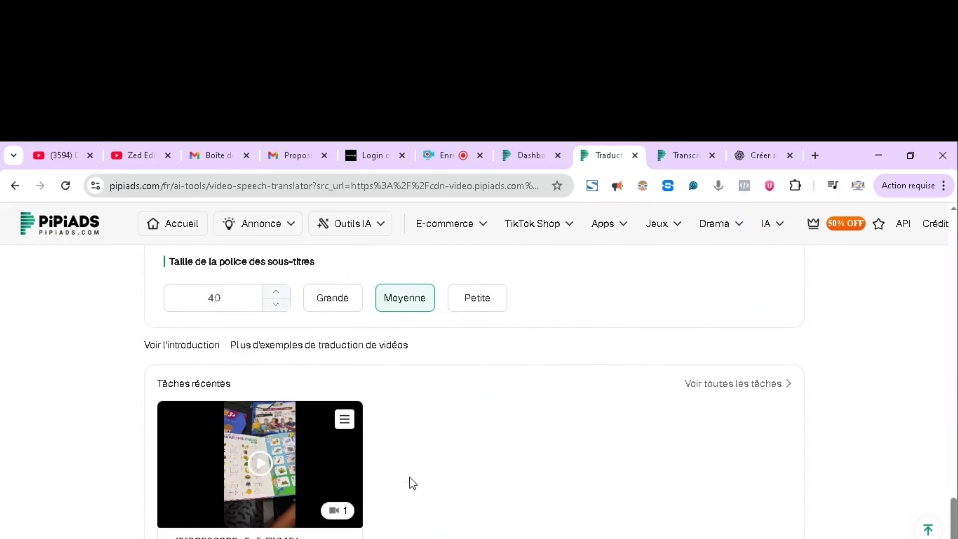
# Step: Play the recent Spanish-to-French dubbed video of the children's handwriting book with its volume raised, and close the preview
pyautogui.scroll(-1, 409, 477)
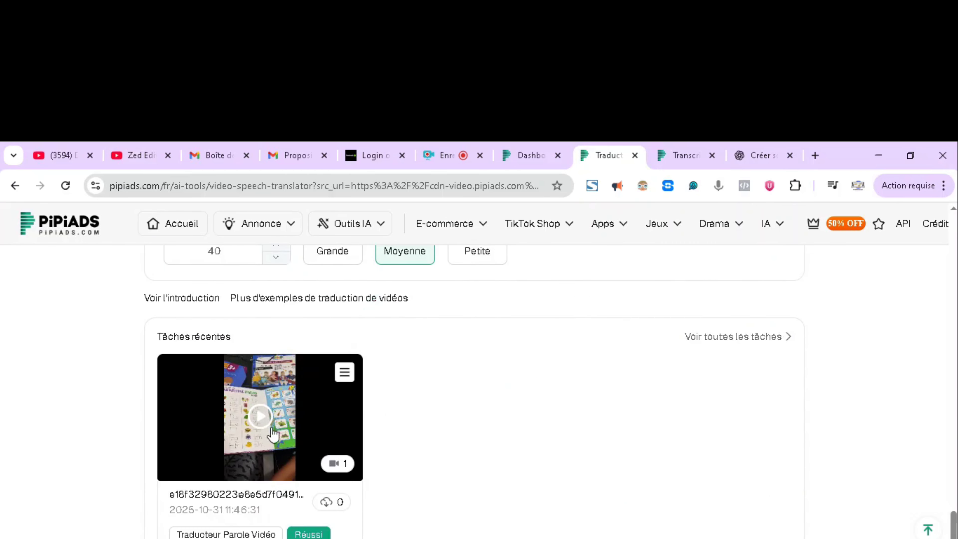
pyautogui.scroll(5, 355, 432)
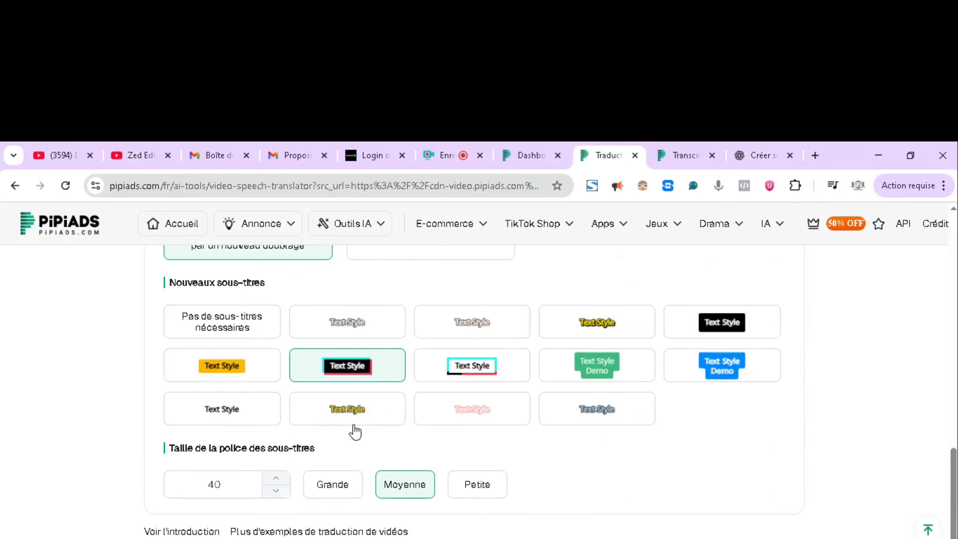
pyautogui.scroll(-5, 354, 433)
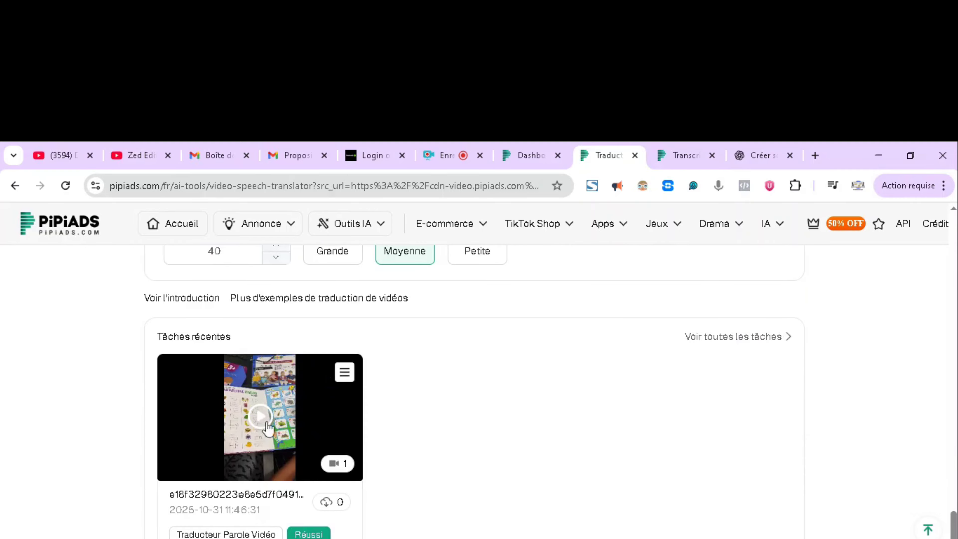
pyautogui.click(260, 418)
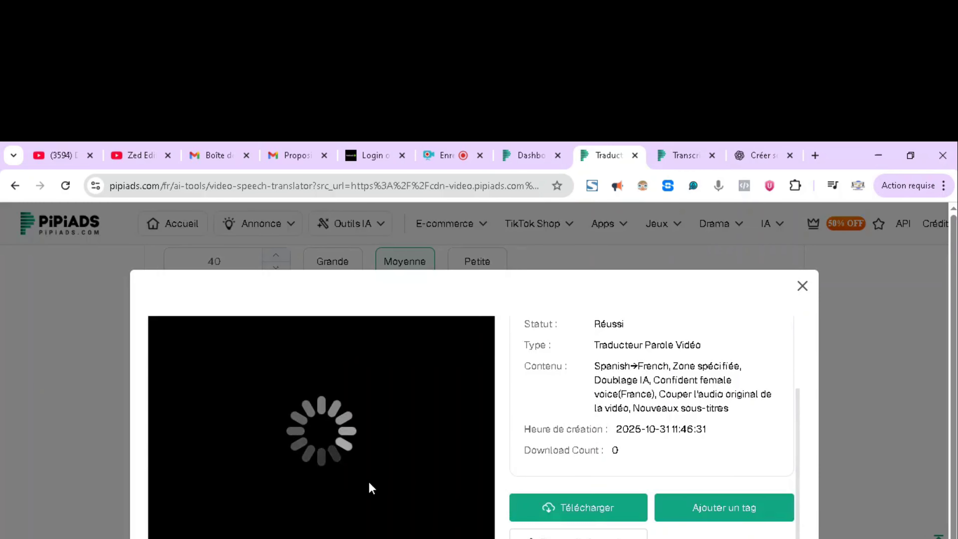
pyautogui.scroll(-1, 368, 483)
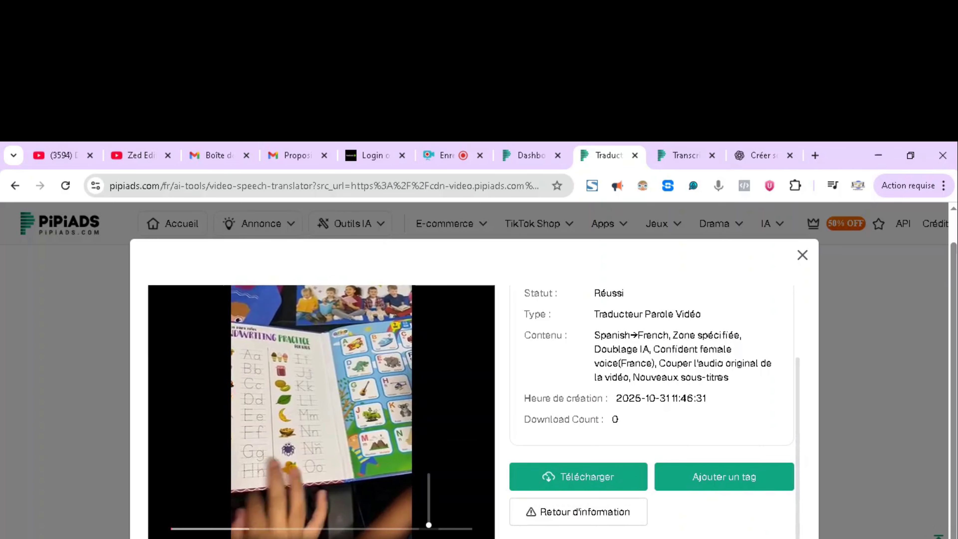
pyautogui.click(429, 494)
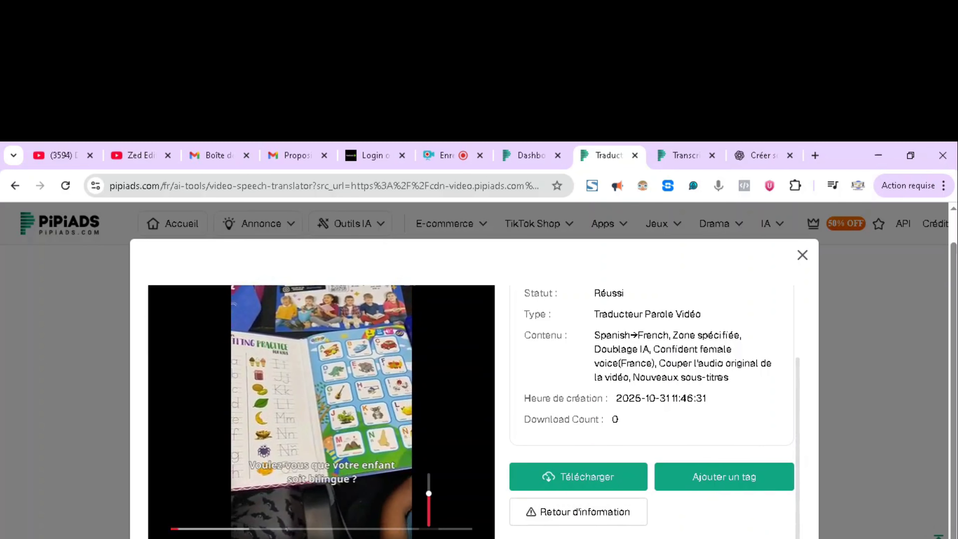
pyautogui.press('XF86AudioRaiseVolume')
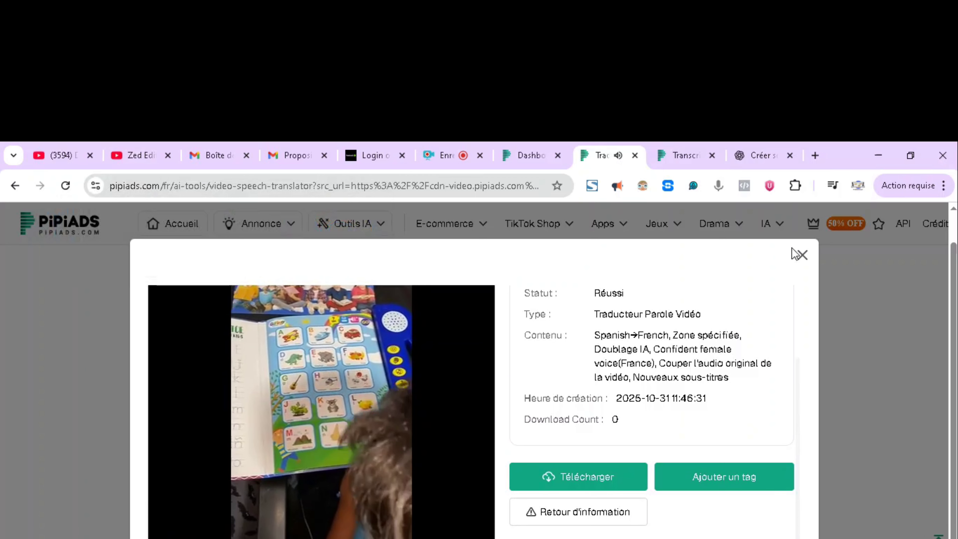
pyautogui.click(801, 257)
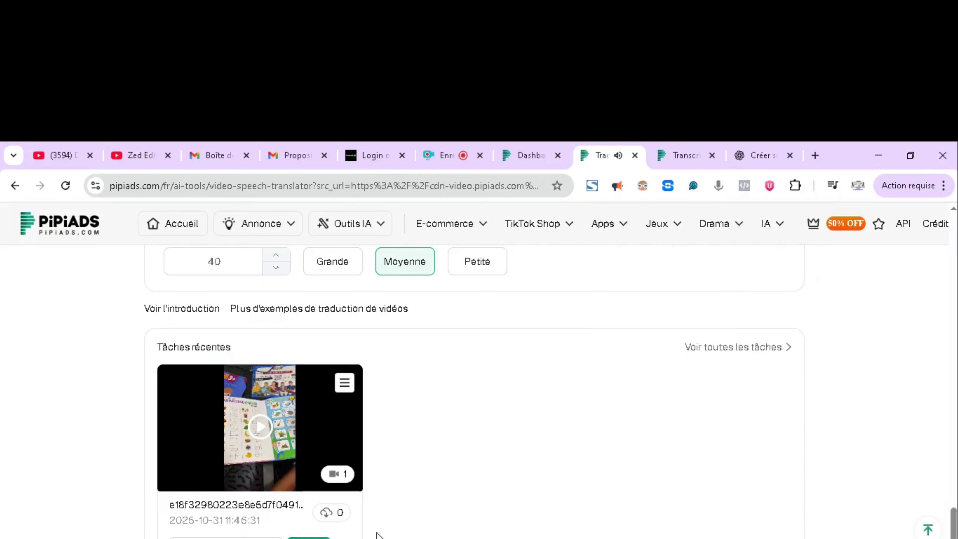
# Step: Review the exoskeleton video's subtitle style, font size, original audio and AI dubbing options in the speech translator
pyautogui.scroll(10, 362, 508)
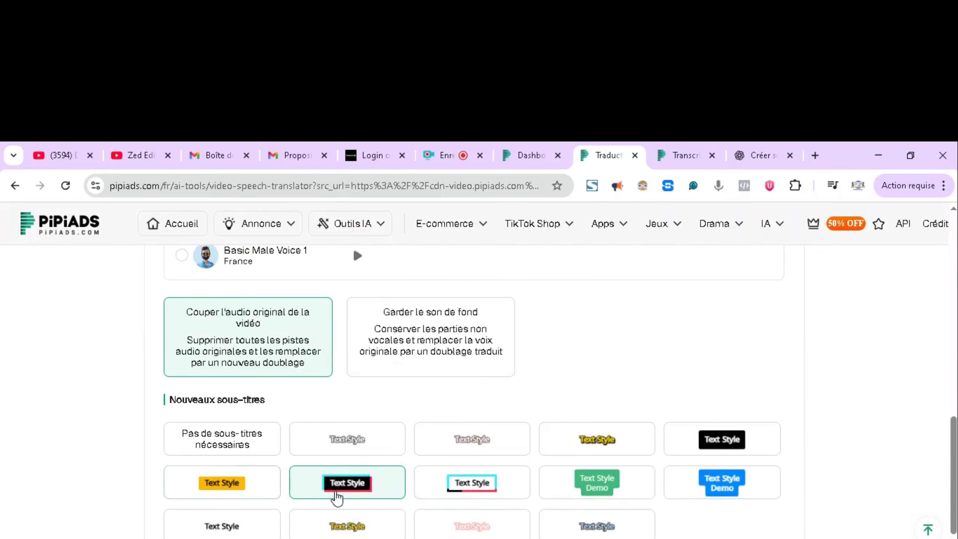
pyautogui.scroll(-3, 351, 527)
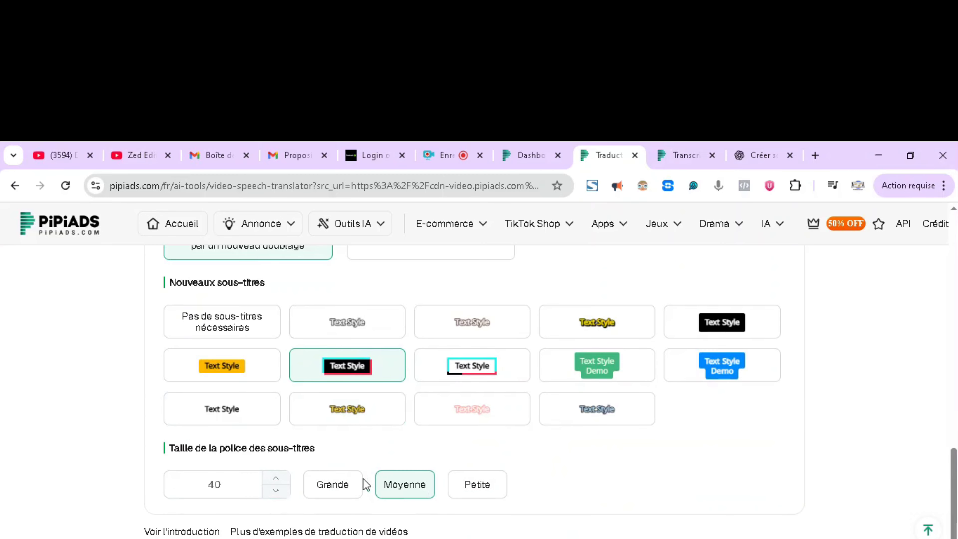
pyautogui.scroll(-3, 351, 506)
pyautogui.scroll(6, 460, 431)
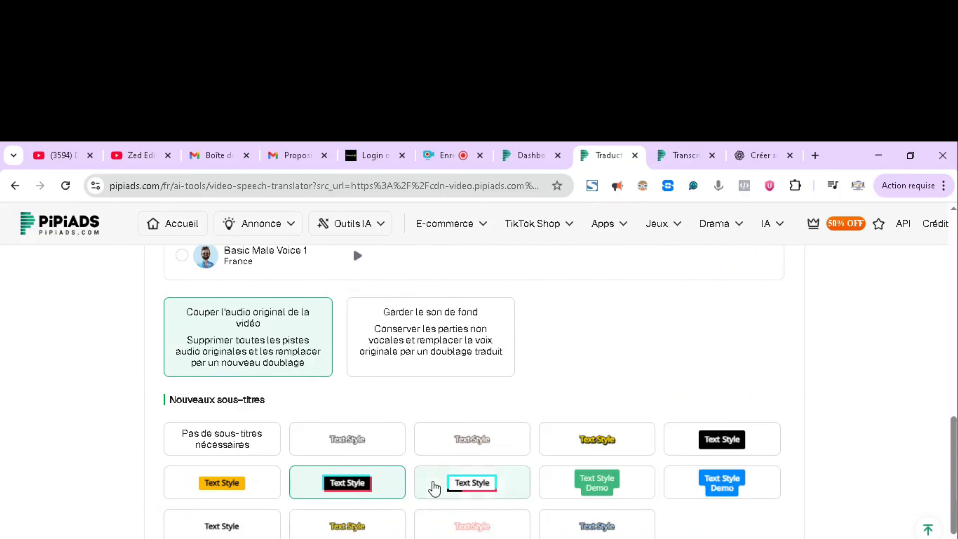
pyautogui.scroll(3, 434, 488)
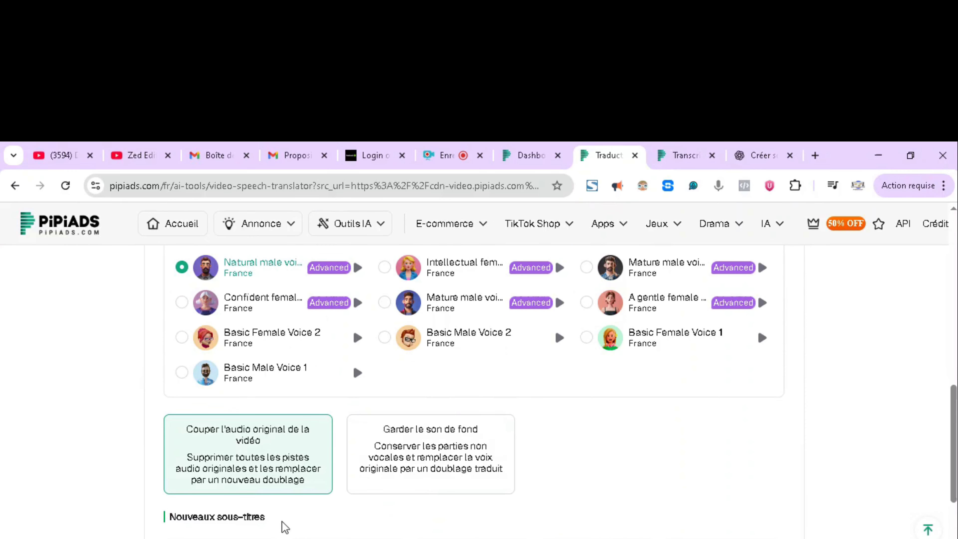
pyautogui.scroll(6, 610, 400)
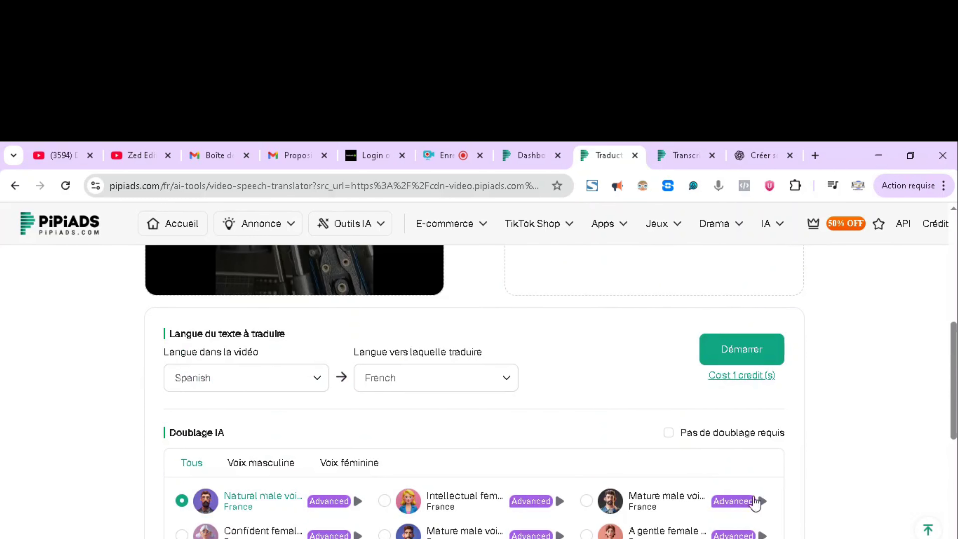
pyautogui.scroll(3, 698, 348)
pyautogui.scroll(3, 704, 516)
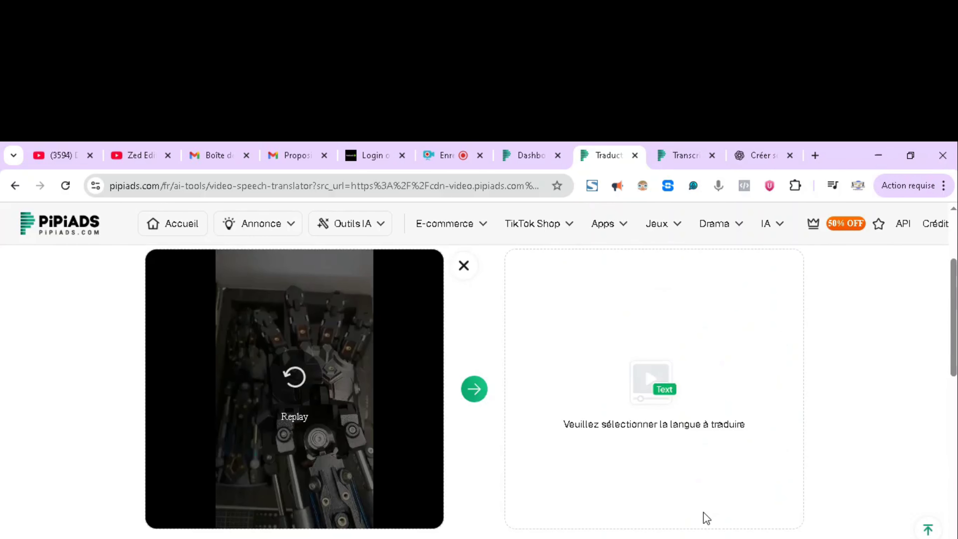
pyautogui.scroll(3, 674, 419)
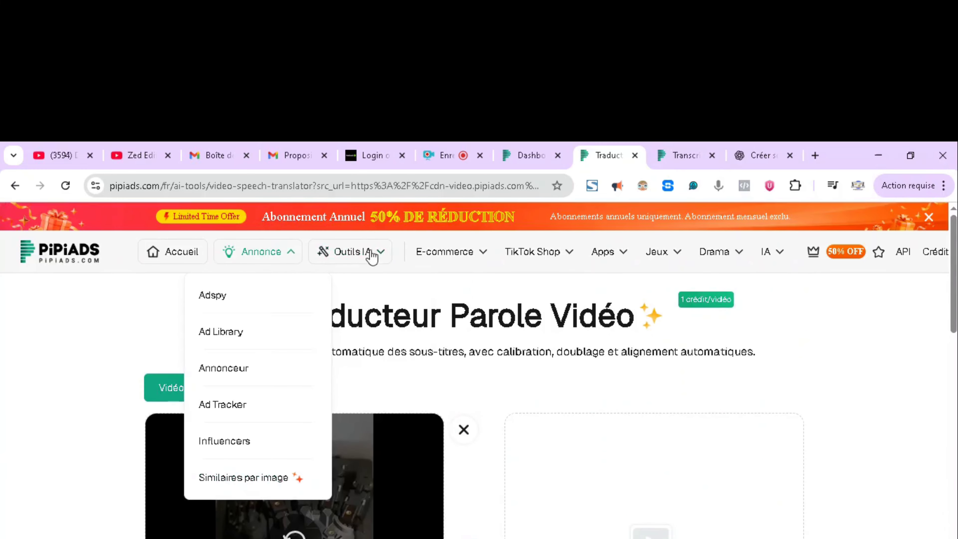
pyautogui.moveTo(355, 260)
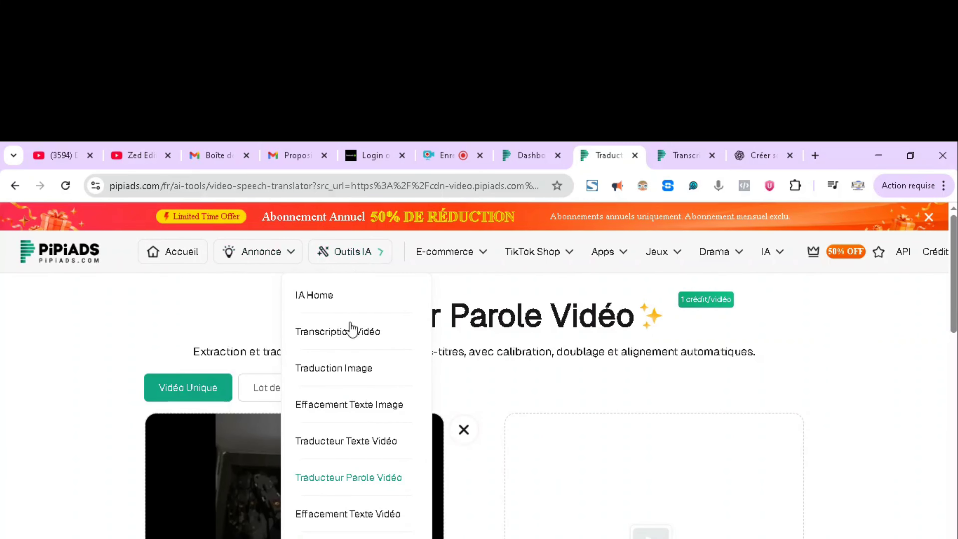
pyautogui.click(363, 532)
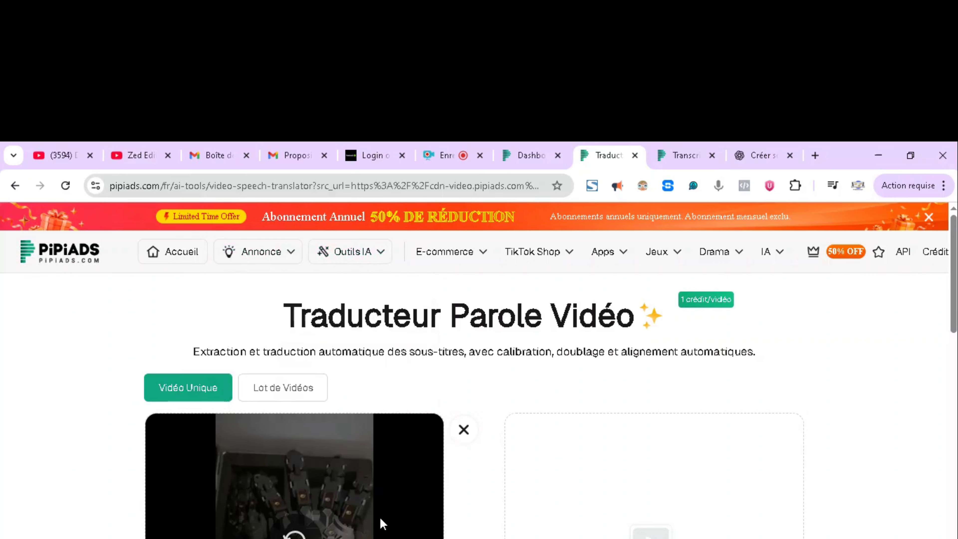
pyautogui.moveTo(359, 261)
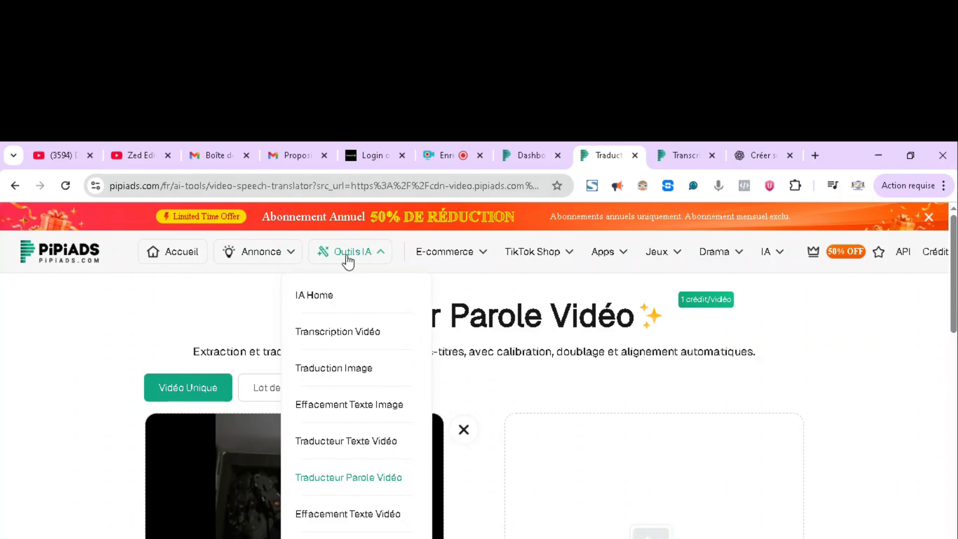
# Step: Go back to the dashboard, look through the TikTok Winning Products of the Day and open More Winning Products
pyautogui.click(537, 159)
pyautogui.scroll(-5, 413, 452)
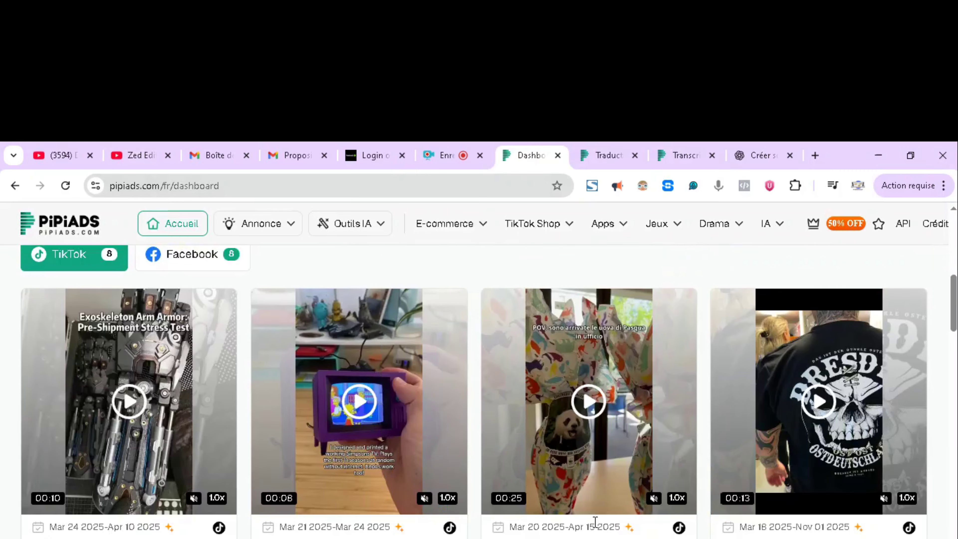
pyautogui.scroll(-10, 677, 433)
pyautogui.scroll(-5, 603, 499)
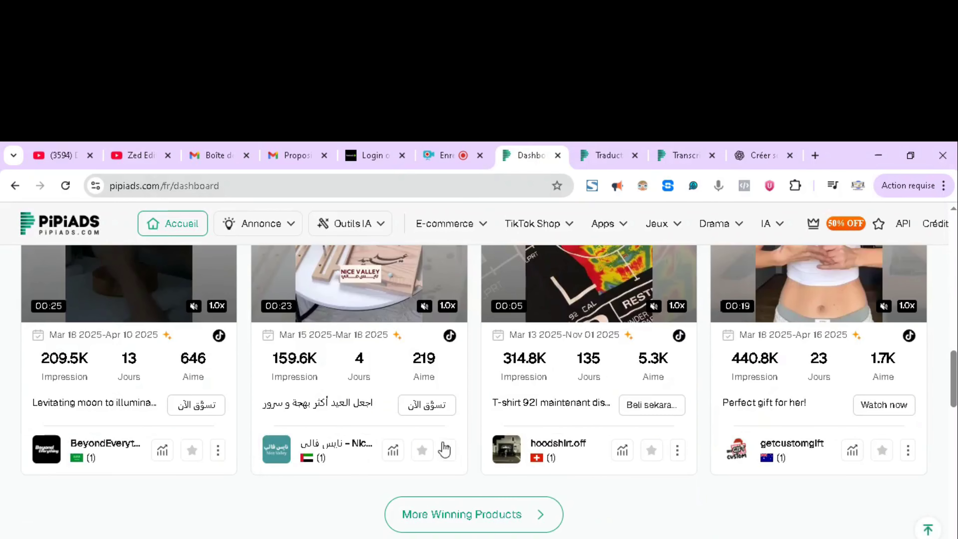
pyautogui.scroll(1, 346, 374)
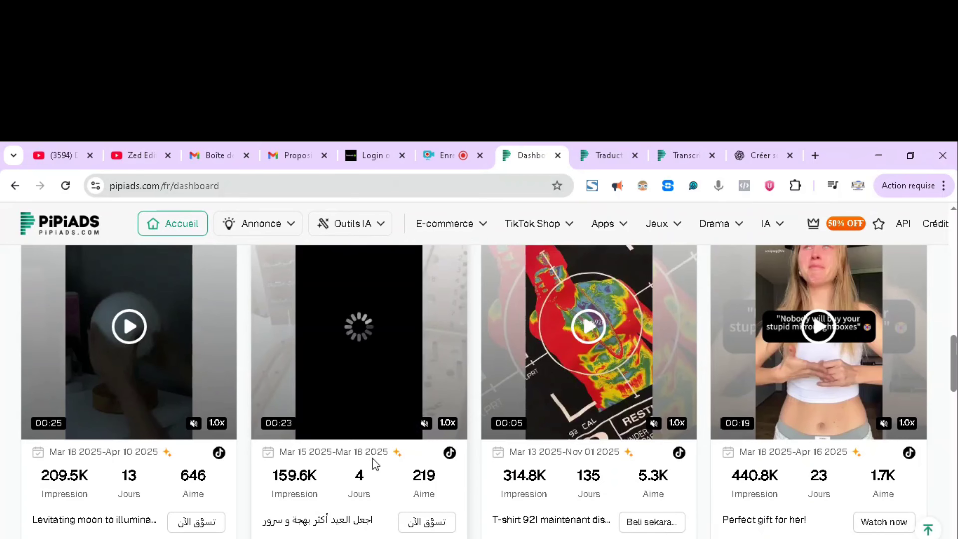
pyautogui.scroll(-4, 374, 400)
pyautogui.scroll(-3, 551, 487)
pyautogui.scroll(7, 658, 466)
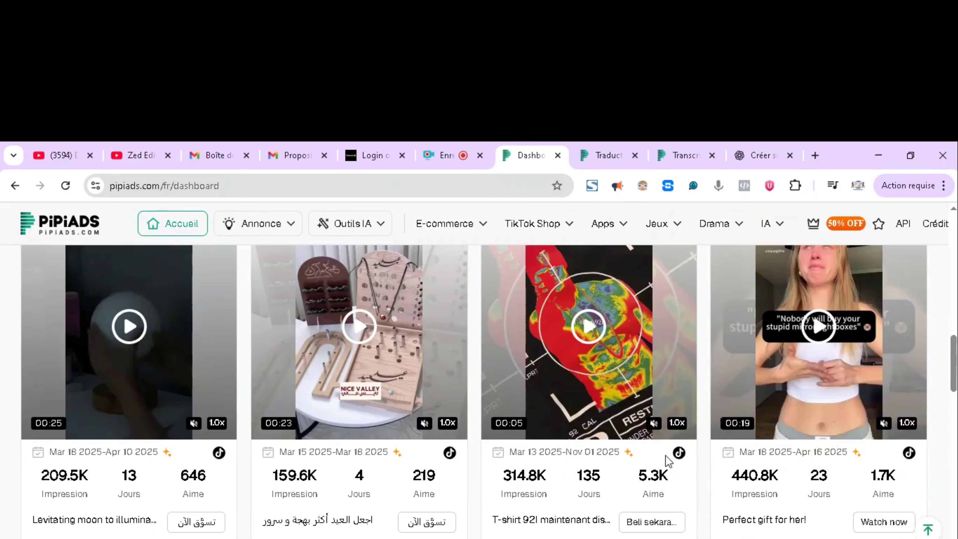
pyautogui.moveTo(808, 421)
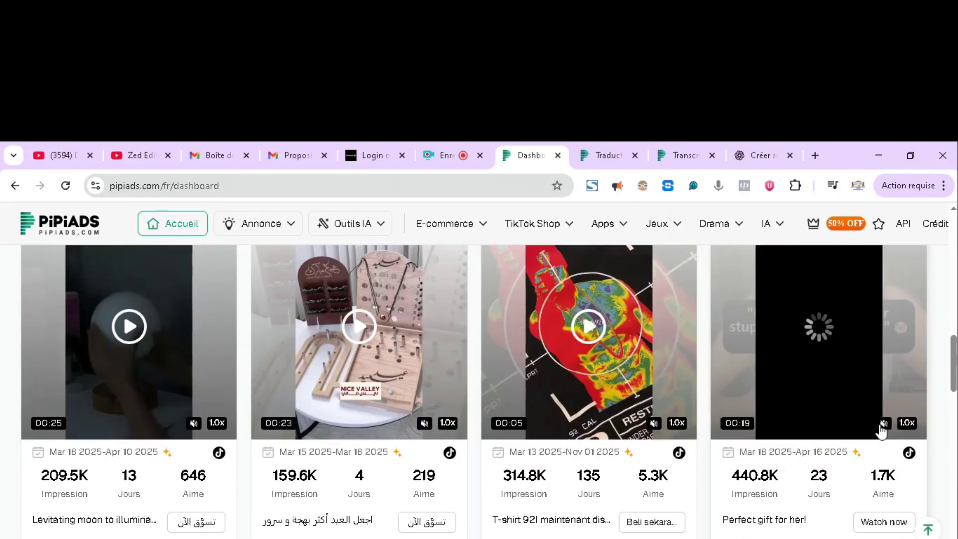
pyautogui.scroll(-3, 769, 504)
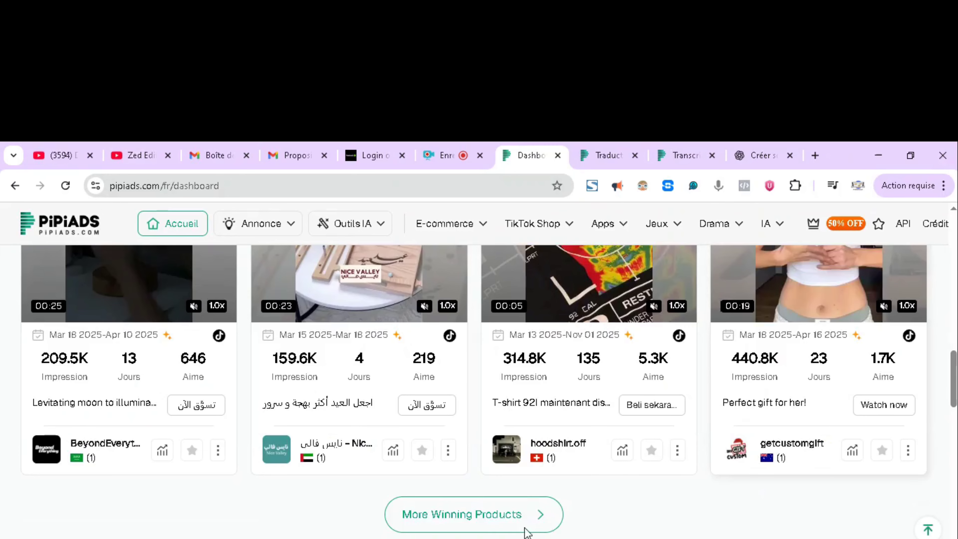
pyautogui.click(538, 523)
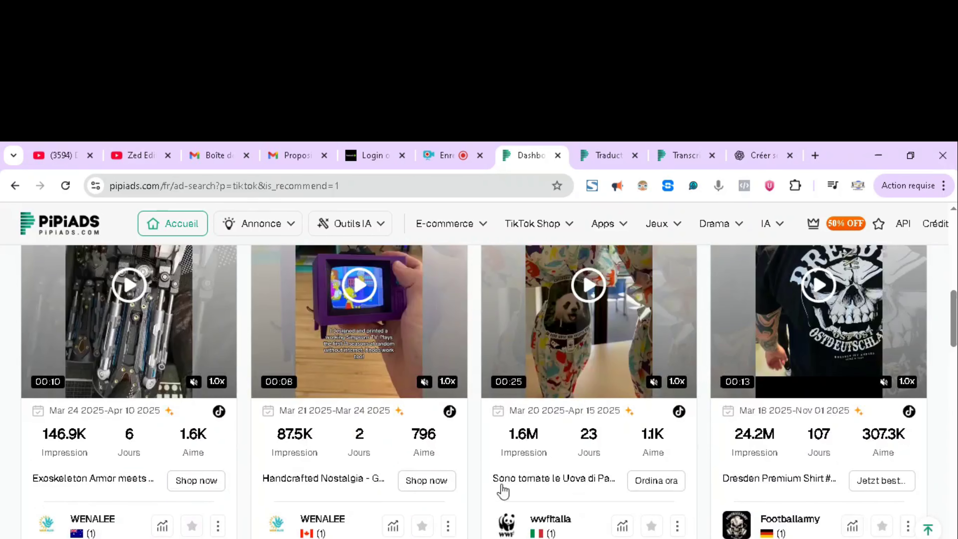
pyautogui.scroll(-6, 457, 415)
pyautogui.scroll(-12, 461, 459)
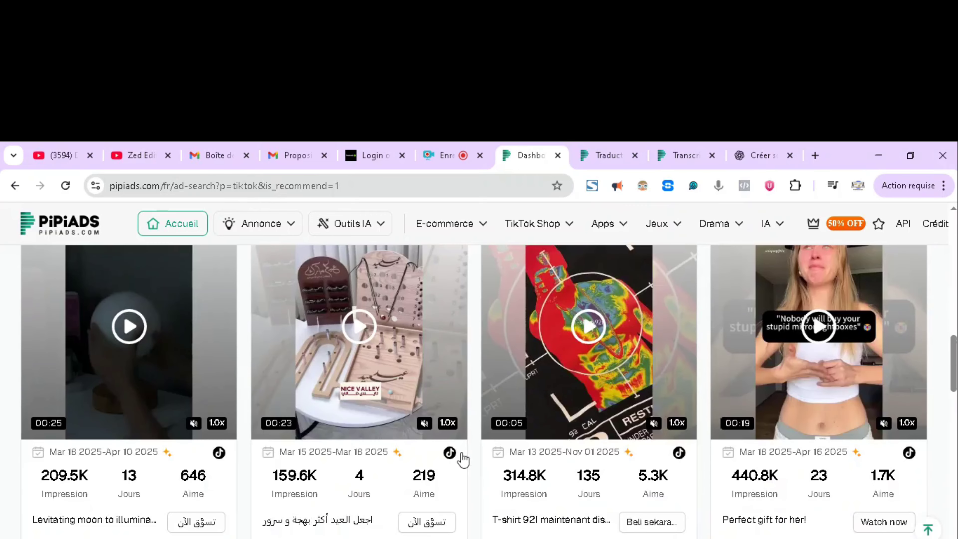
pyautogui.scroll(6, 457, 464)
pyautogui.scroll(9, 479, 444)
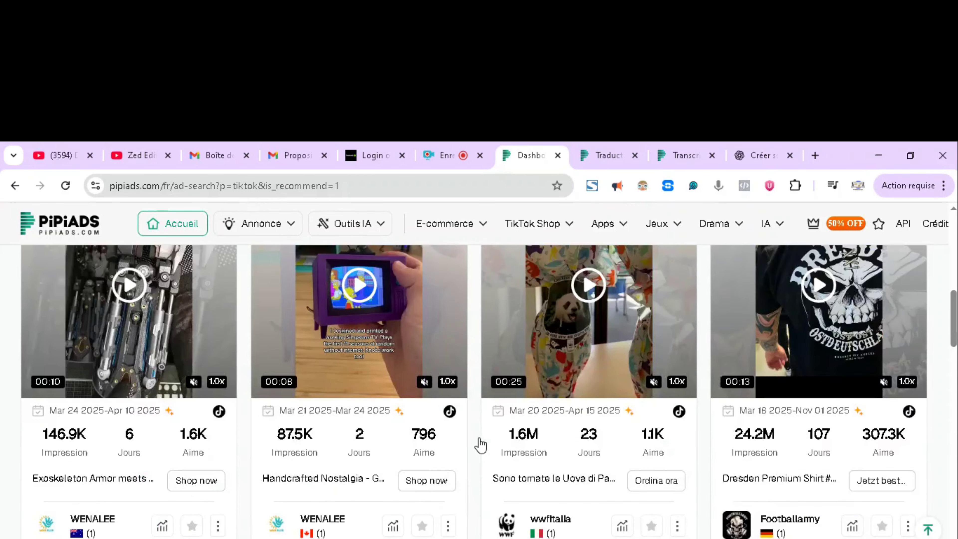
pyautogui.scroll(5, 351, 502)
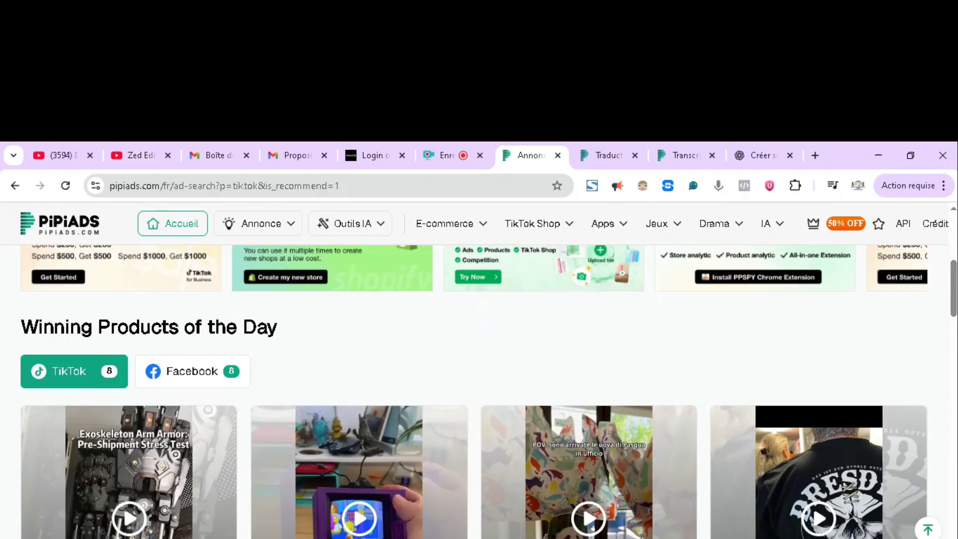
pyautogui.scroll(-3, 363, 465)
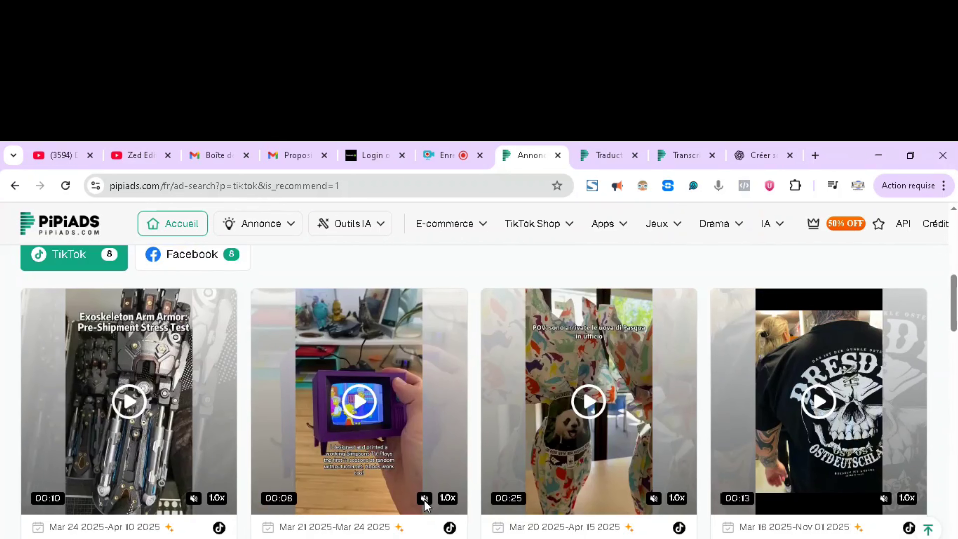
# Step: Open the video text removal tool (Effacement Texte Vidéo) for the Handcrafted Nostalgia retro TV ad in the winning products results
pyautogui.scroll(-7, 395, 428)
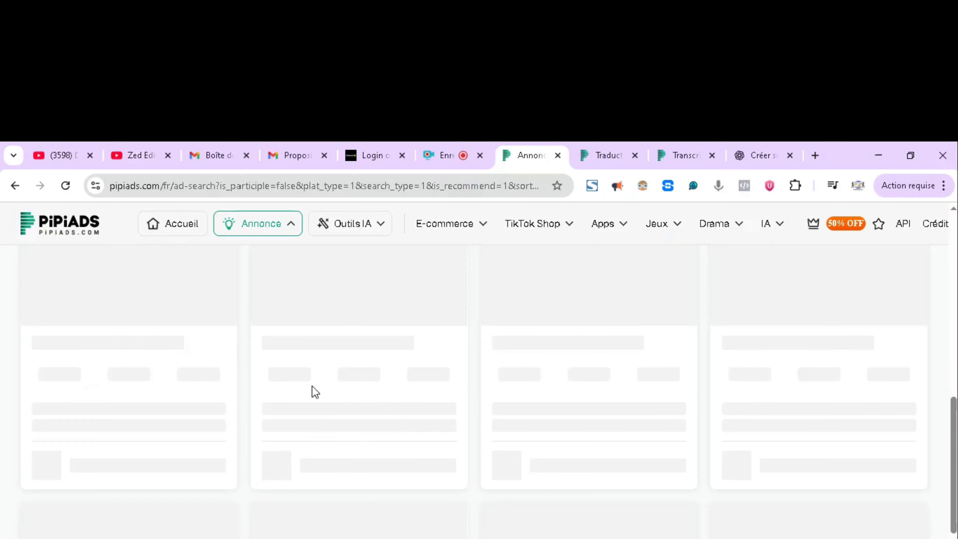
pyautogui.scroll(-6, 317, 393)
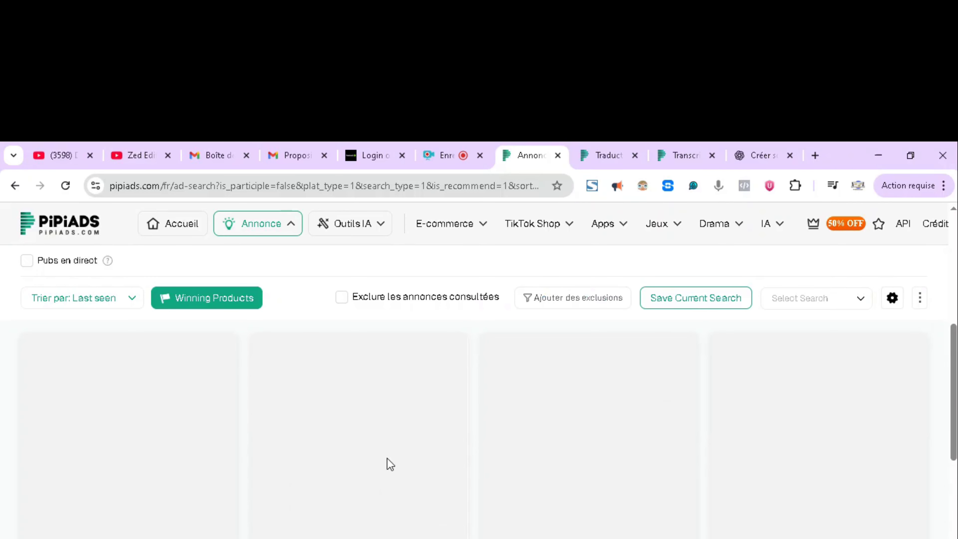
pyautogui.scroll(-5, 405, 483)
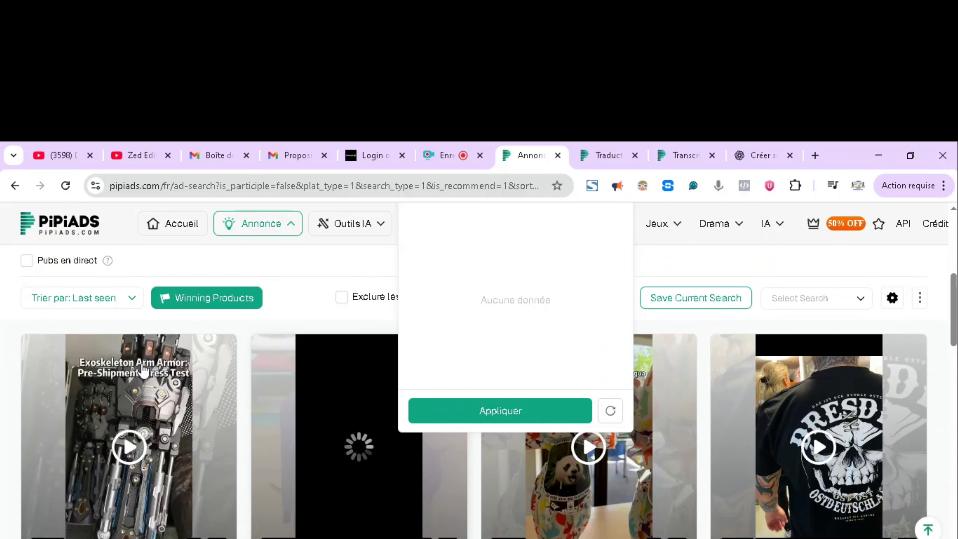
pyautogui.scroll(-4, 385, 501)
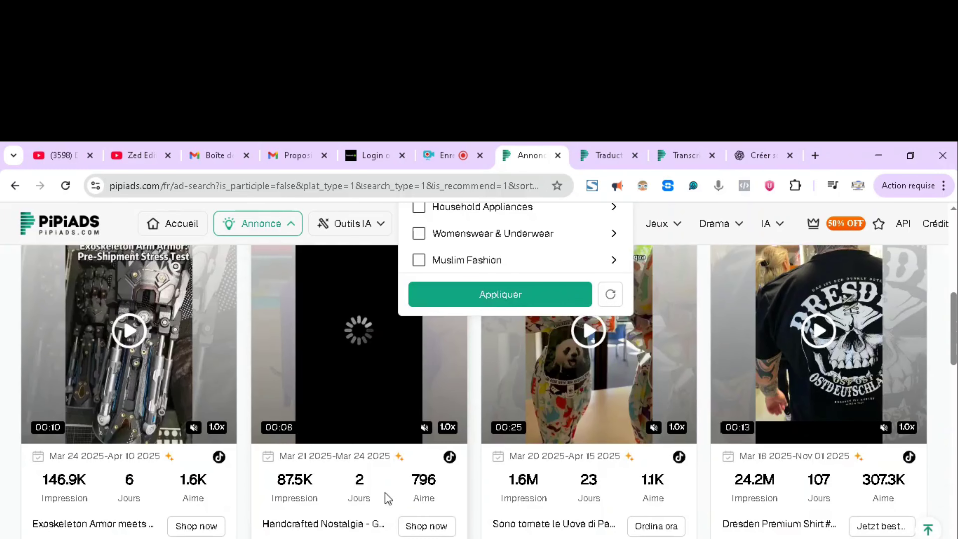
pyautogui.scroll(-6, 398, 486)
pyautogui.scroll(5, 399, 484)
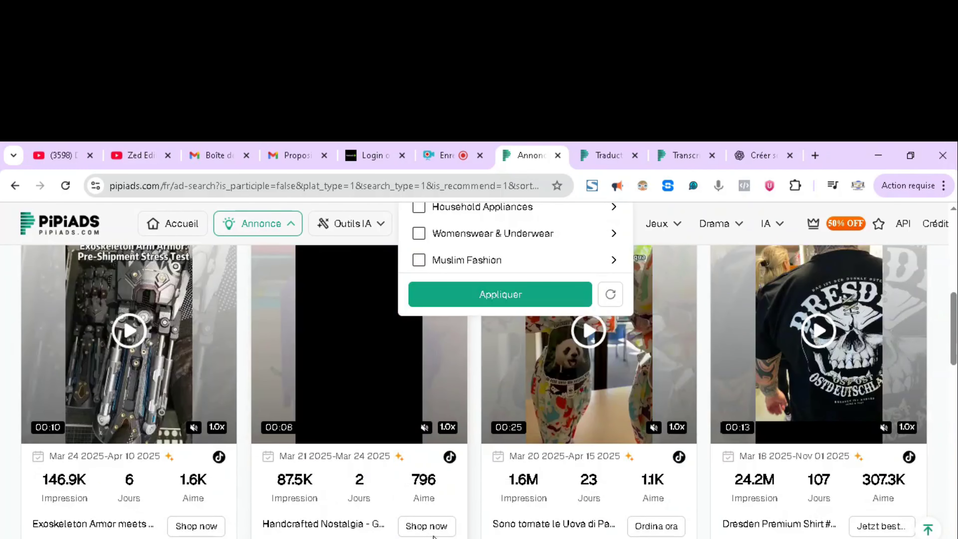
pyautogui.moveTo(432, 538)
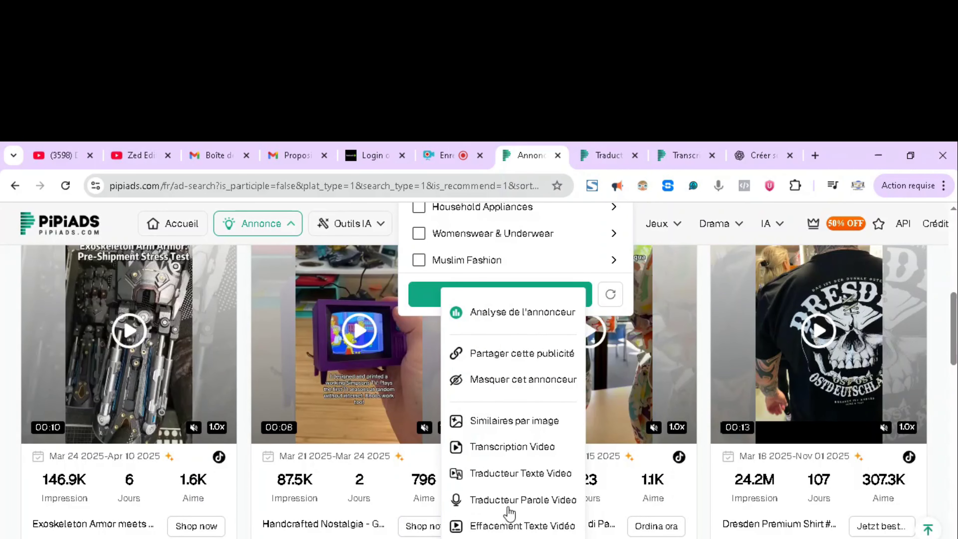
pyautogui.click(523, 526)
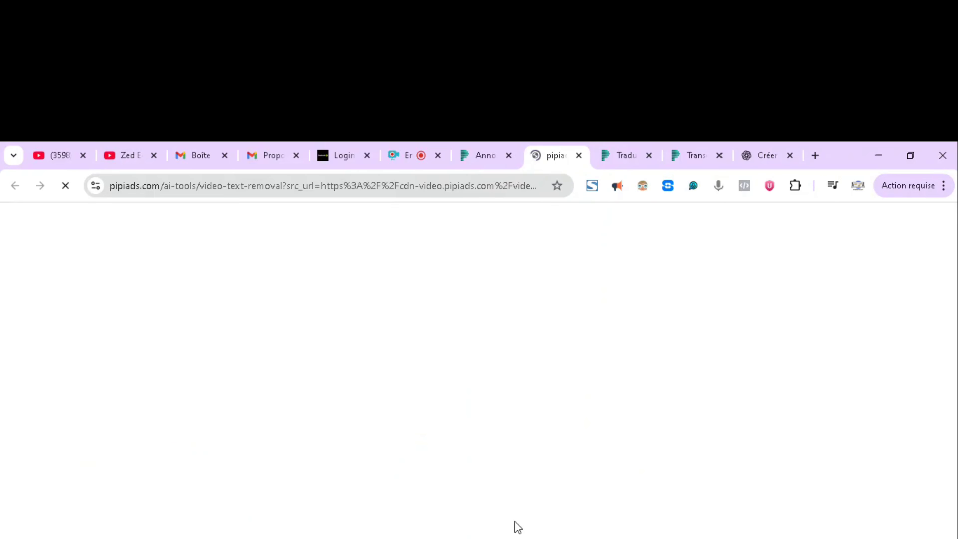